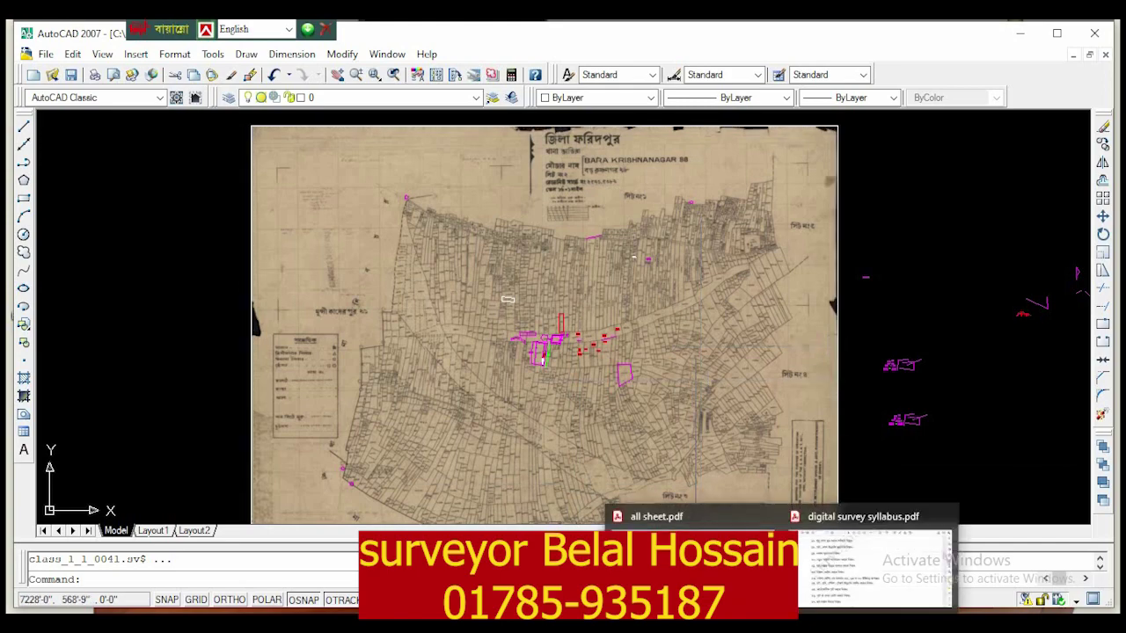
Look through the survey syllabus PDF, then close it to return to the map.
{"action": "left_click", "coordinate": [890, 544]}
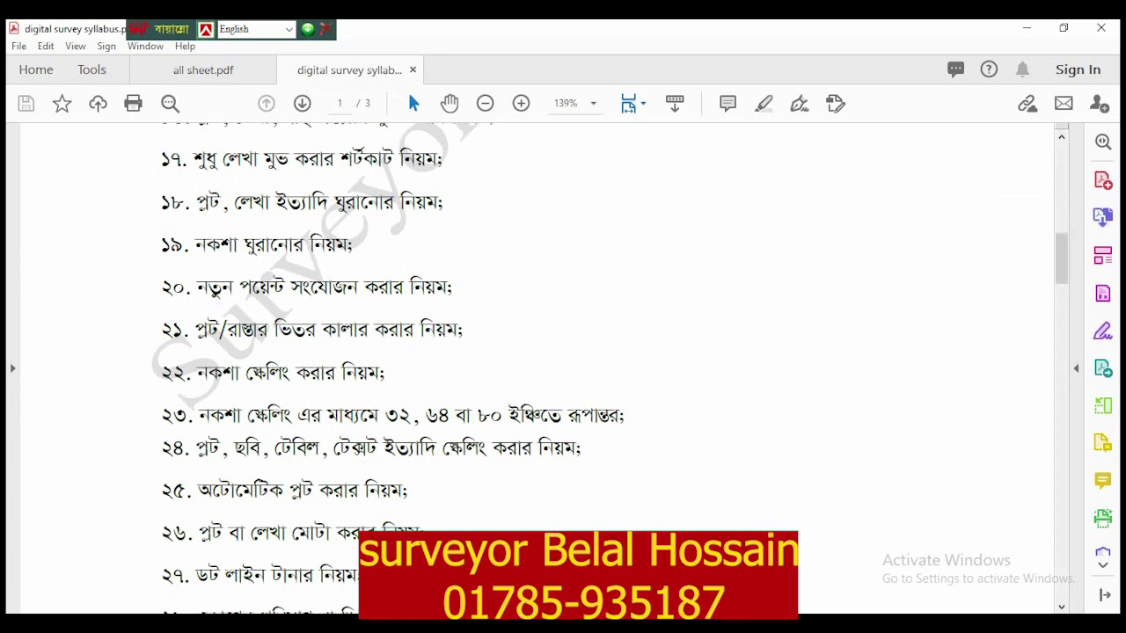
{"action": "scroll", "coordinate": [527, 351], "scroll_direction": "up", "scroll_amount": 1}
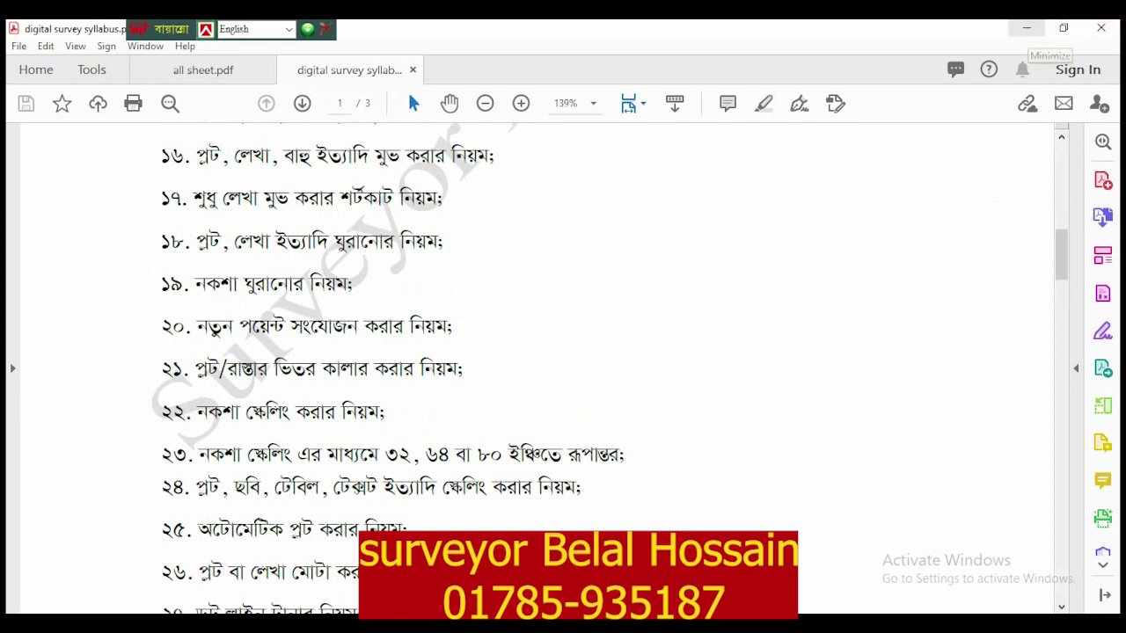
{"action": "left_click", "coordinate": [1027, 28]}
Zoom in on the narrow plots just above the 2200 road strip.
{"action": "scroll", "coordinate": [645, 373], "scroll_direction": "down", "scroll_amount": 2}
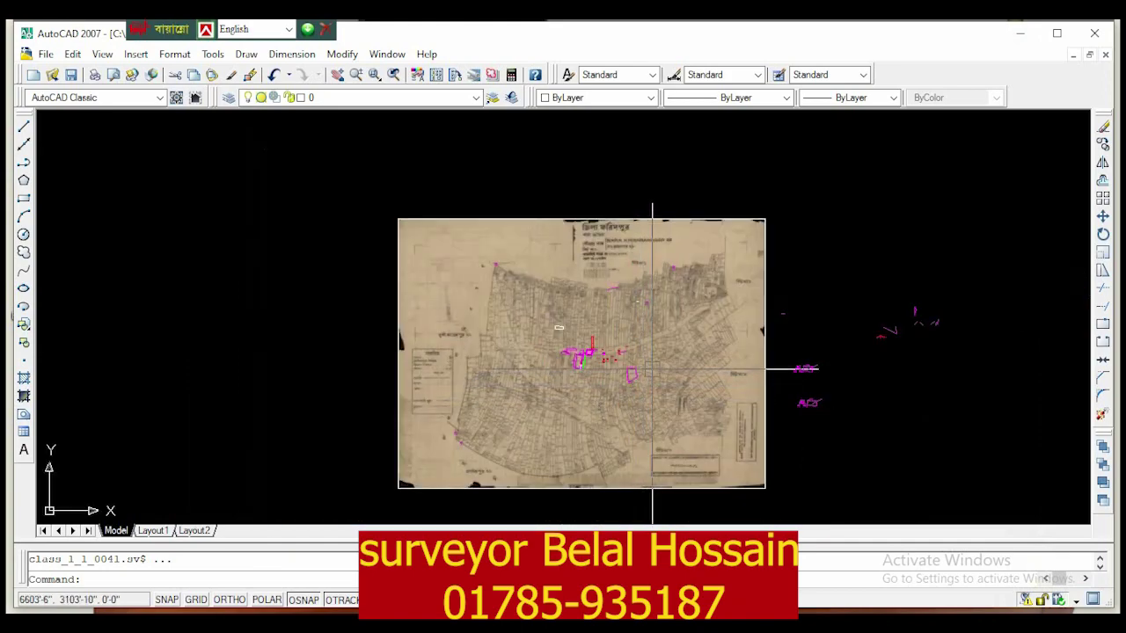
{"action": "scroll", "coordinate": [653, 370], "scroll_direction": "up", "scroll_amount": 4}
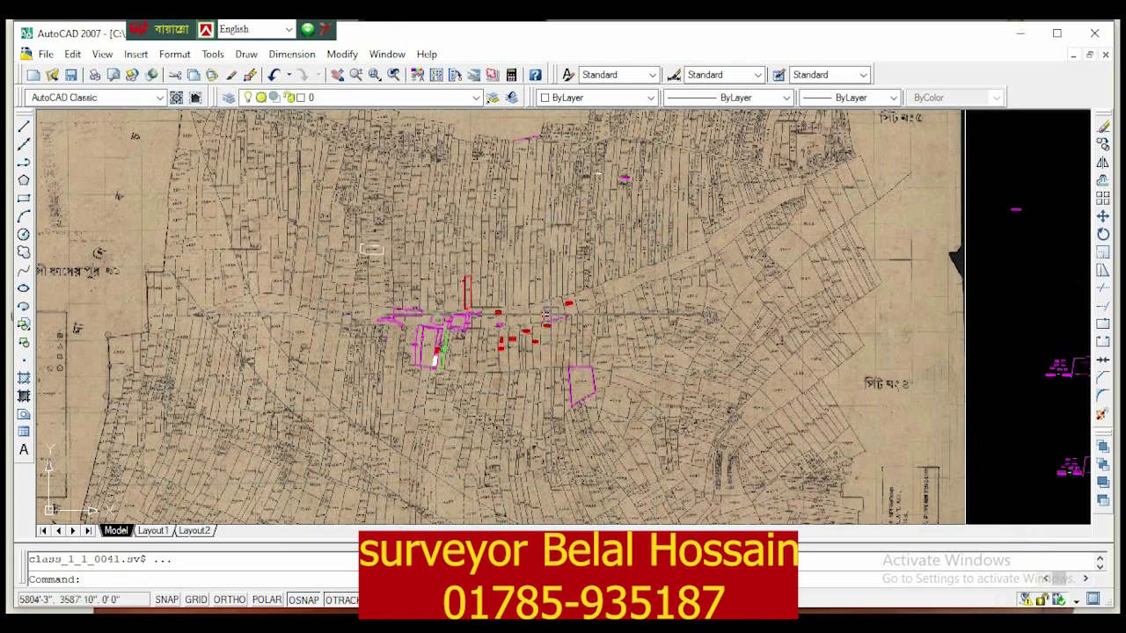
{"action": "scroll", "coordinate": [546, 318], "scroll_direction": "up", "scroll_amount": 4}
{"action": "scroll", "coordinate": [546, 318], "scroll_direction": "down", "scroll_amount": 3}
{"action": "scroll", "coordinate": [606, 238], "scroll_direction": "up", "scroll_amount": 3}
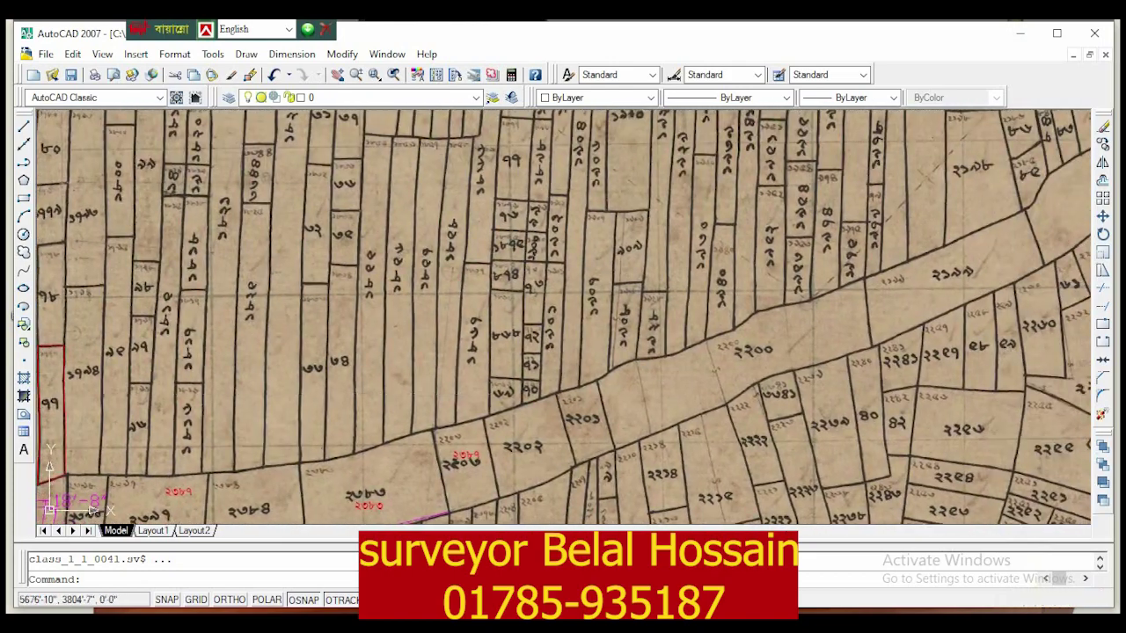
{"action": "scroll", "coordinate": [493, 283], "scroll_direction": "down", "scroll_amount": 1}
{"action": "scroll", "coordinate": [492, 283], "scroll_direction": "up", "scroll_amount": 1}
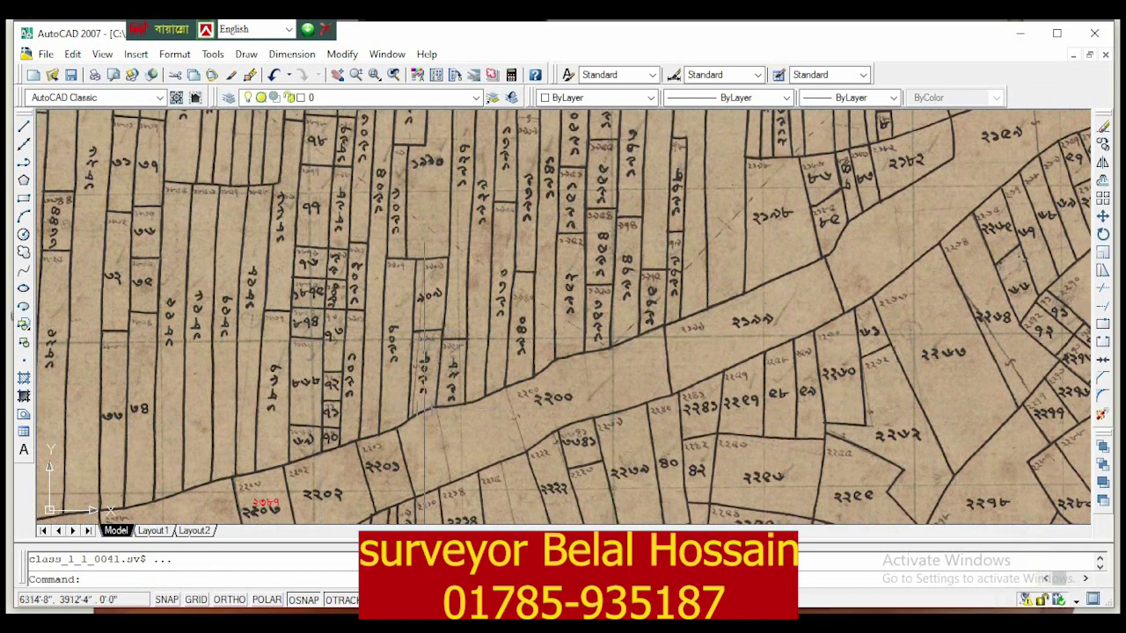
{"action": "scroll", "coordinate": [493, 398], "scroll_direction": "up", "scroll_amount": 2}
{"action": "scroll", "coordinate": [492, 397], "scroll_direction": "up", "scroll_amount": 1}
{"action": "scroll", "coordinate": [312, 414], "scroll_direction": "down", "scroll_amount": 1}
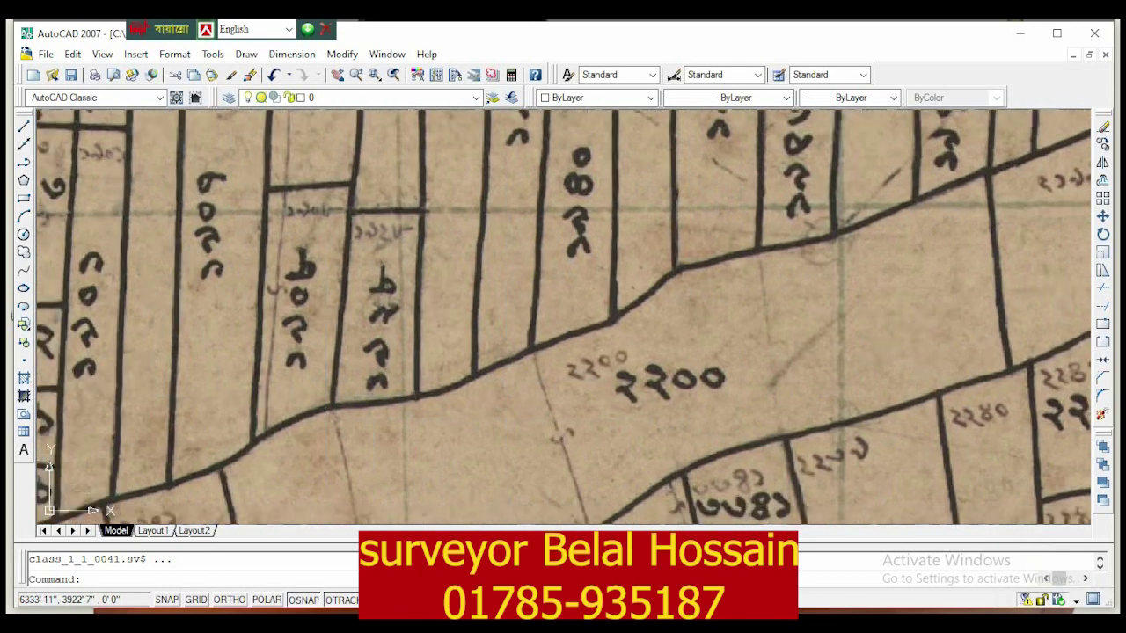
{"action": "scroll", "coordinate": [352, 294], "scroll_direction": "up", "scroll_amount": 1}
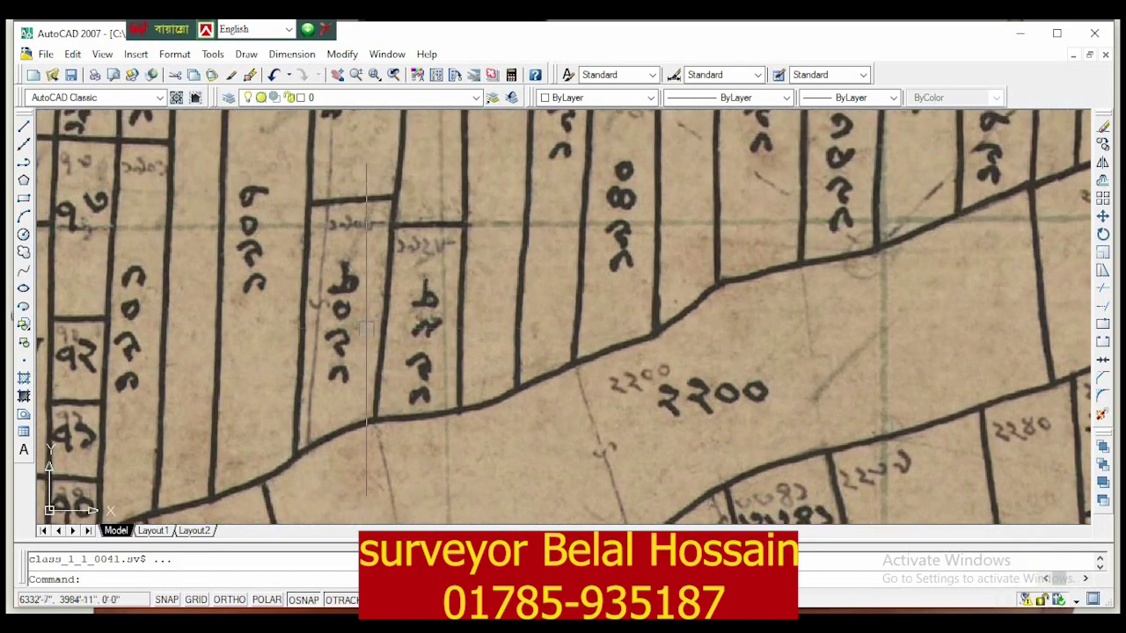
{"action": "scroll", "coordinate": [364, 315], "scroll_direction": "up", "scroll_amount": 1}
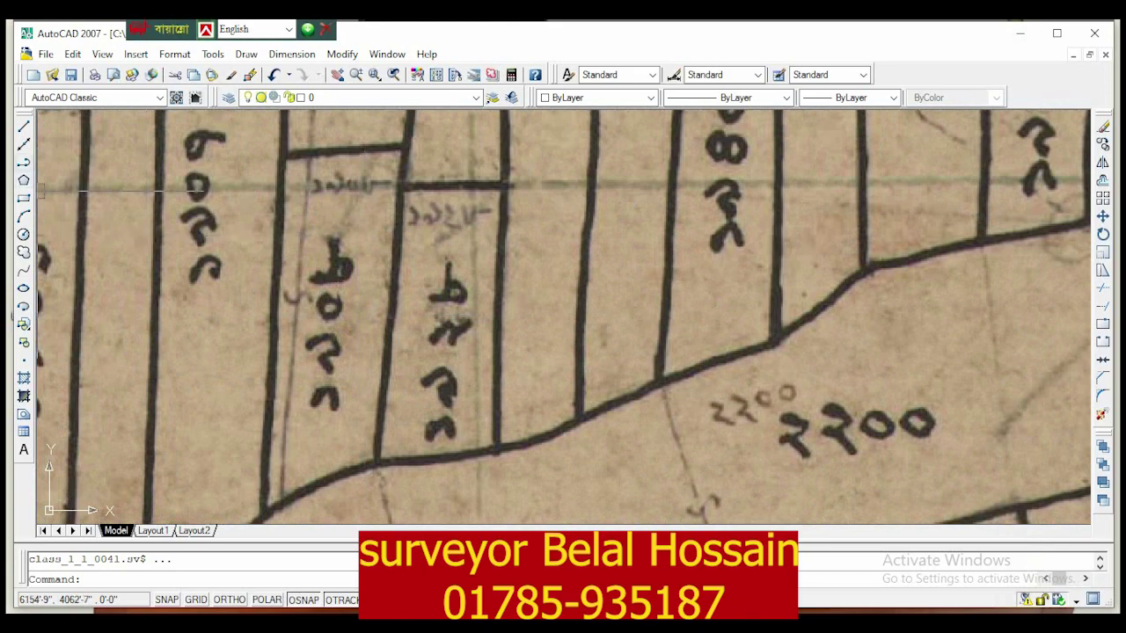
{"action": "left_click", "coordinate": [24, 162]}
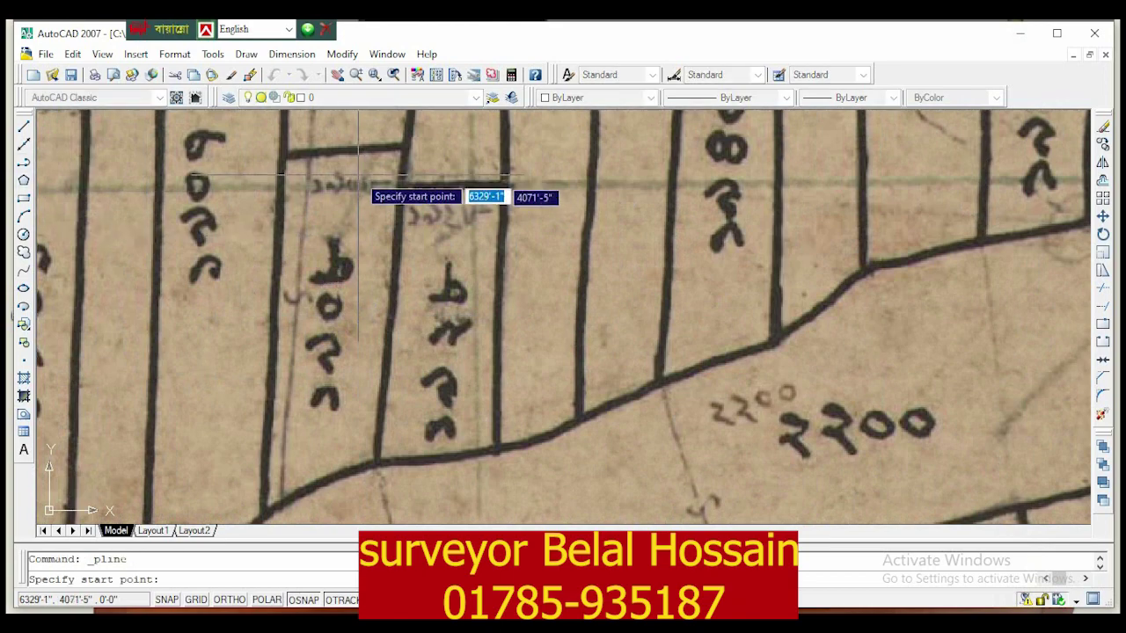
Trace a closed four-corner polyline around the narrow plot meeting the 2200 road.
{"action": "left_click", "coordinate": [281, 151]}
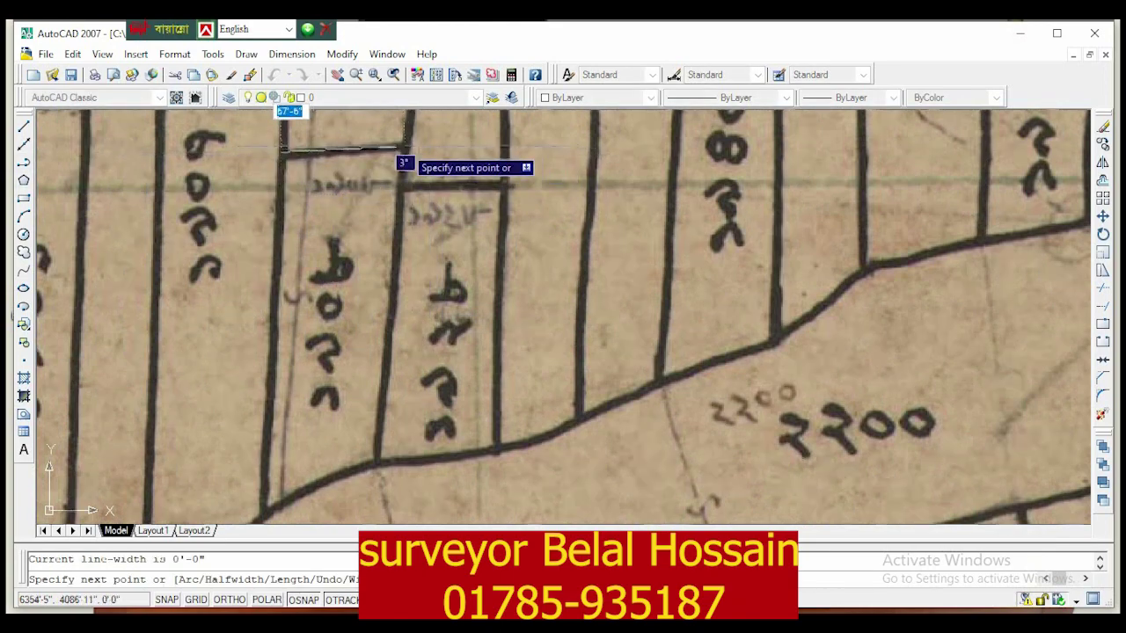
{"action": "scroll", "coordinate": [403, 150], "scroll_direction": "up", "scroll_amount": 2}
{"action": "left_click", "coordinate": [402, 151]}
{"action": "scroll", "coordinate": [431, 186], "scroll_direction": "down", "scroll_amount": 3}
{"action": "scroll", "coordinate": [388, 313], "scroll_direction": "up", "scroll_amount": 3}
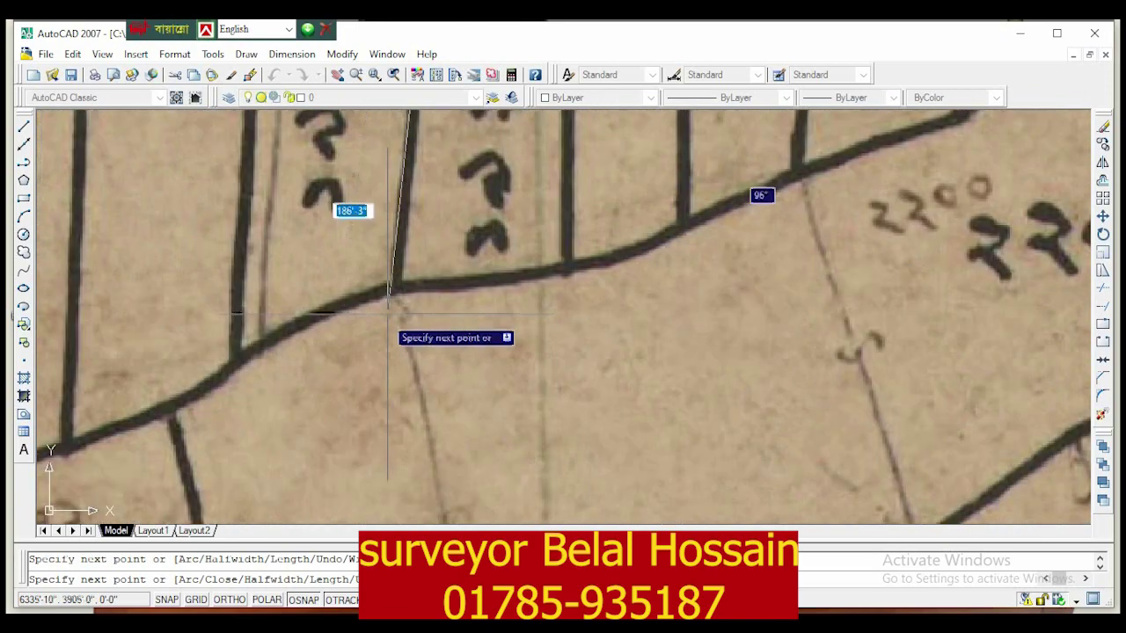
{"action": "left_click", "coordinate": [398, 284]}
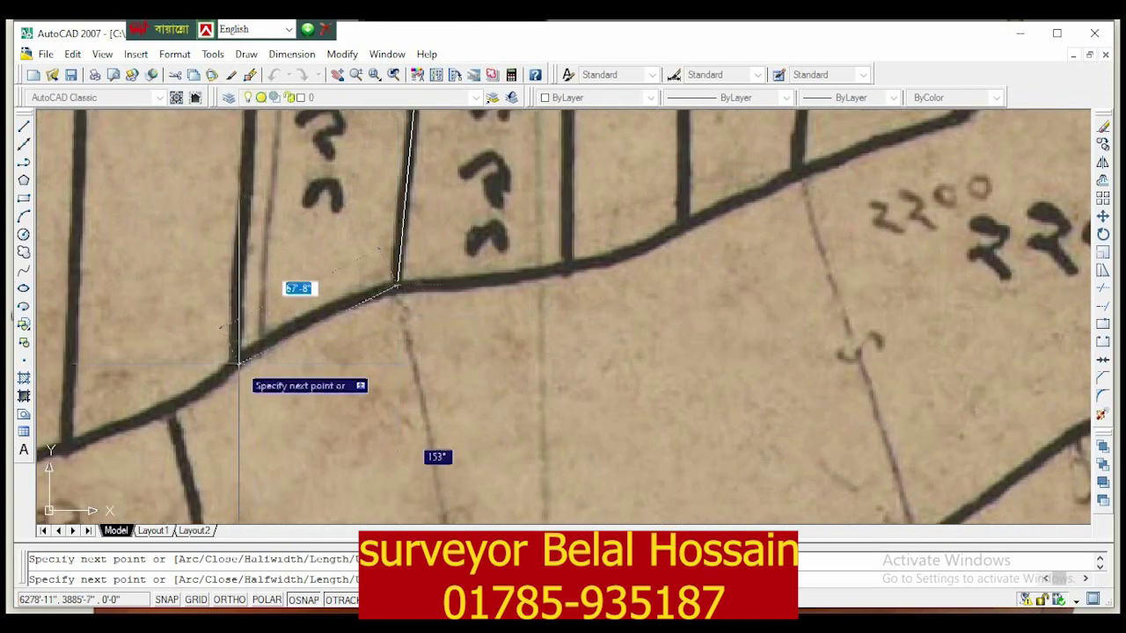
{"action": "left_click", "coordinate": [234, 360]}
{"action": "scroll", "coordinate": [234, 359], "scroll_direction": "down", "scroll_amount": 3}
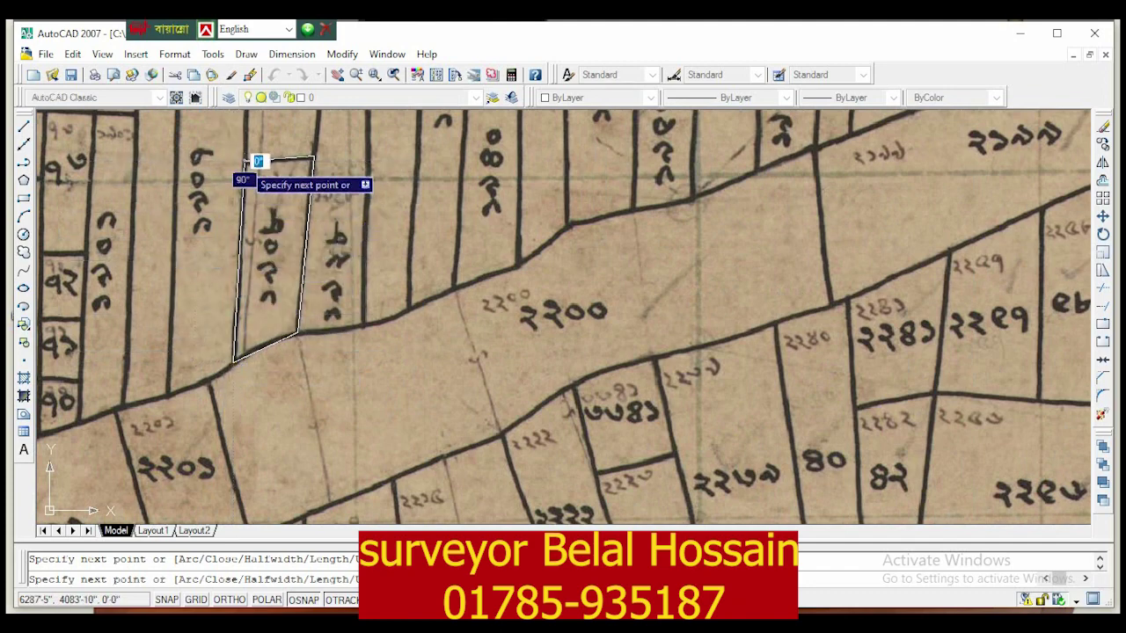
{"action": "left_click", "coordinate": [247, 163]}
{"action": "key", "text": "Return"}
Zoom and pan along the finished outline's lower edge to check its fit.
{"action": "scroll", "coordinate": [264, 207], "scroll_direction": "up", "scroll_amount": 5}
{"action": "scroll", "coordinate": [264, 207], "scroll_direction": "down", "scroll_amount": 1}
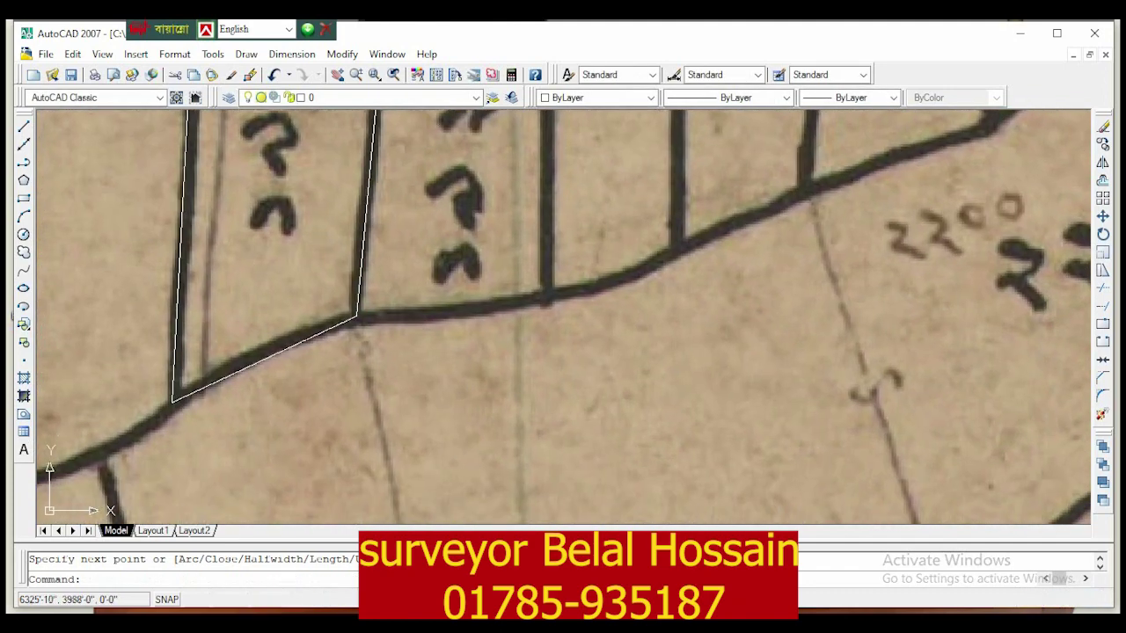
{"action": "scroll", "coordinate": [299, 329], "scroll_direction": "up", "scroll_amount": 4}
{"action": "scroll", "coordinate": [301, 332], "scroll_direction": "up", "scroll_amount": 4}
{"action": "middle_click_drag", "start_coordinate": [302, 334], "coordinate": [398, 267]}
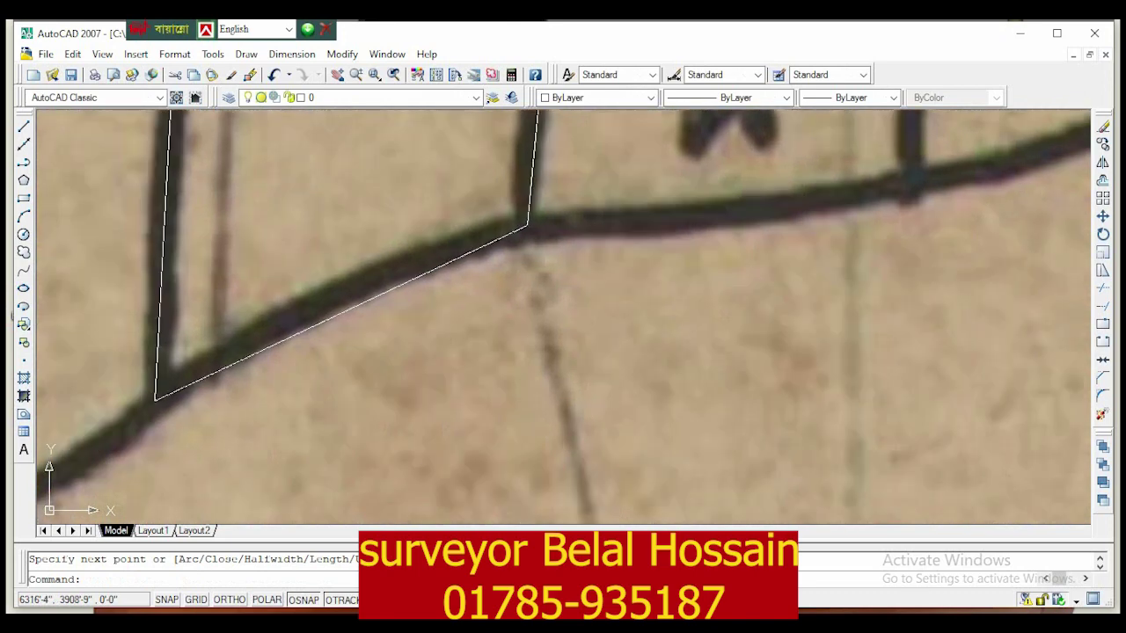
{"action": "middle_click_drag", "start_coordinate": [551, 193], "coordinate": [563, 190]}
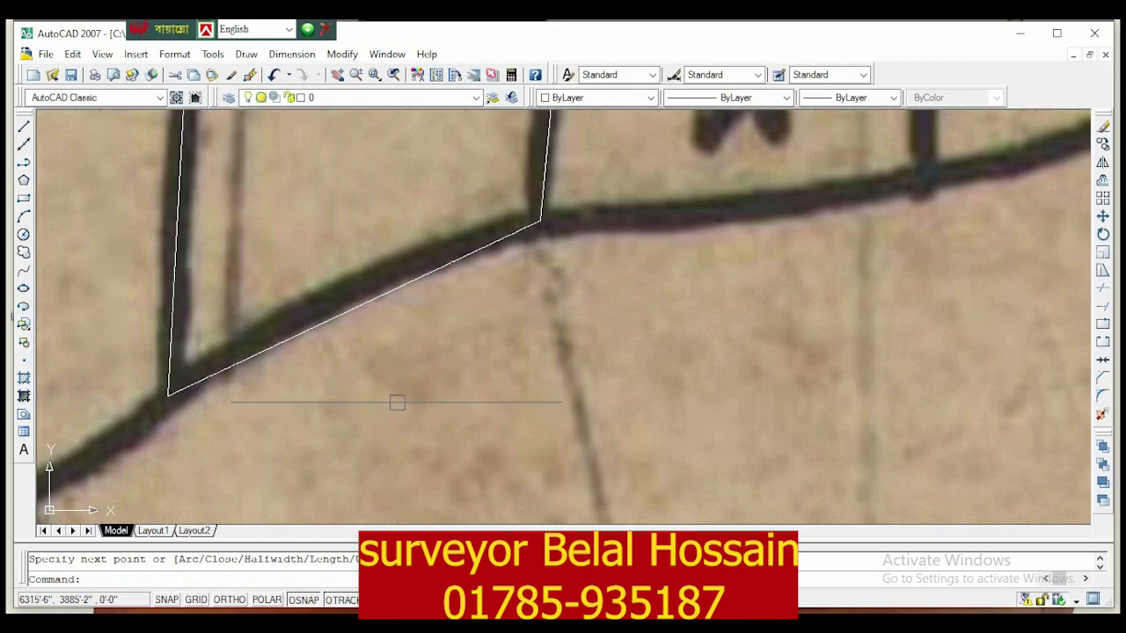
{"action": "scroll", "coordinate": [358, 272], "scroll_direction": "up", "scroll_amount": 1}
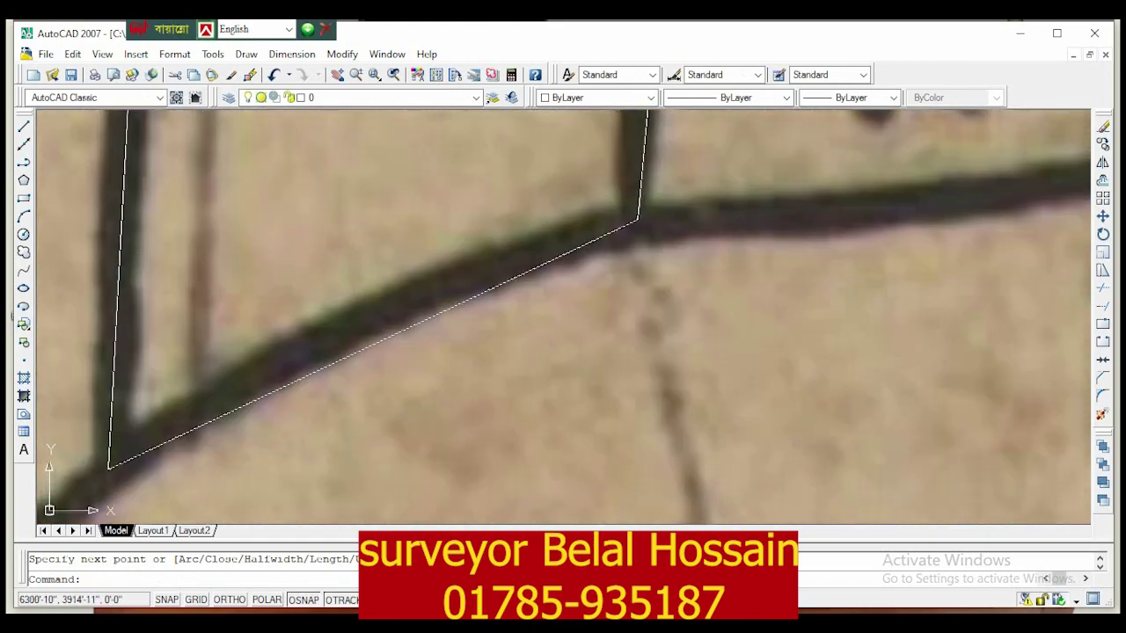
{"action": "middle_click_drag", "start_coordinate": [352, 281], "coordinate": [387, 303]}
{"action": "scroll", "coordinate": [350, 390], "scroll_direction": "down", "scroll_amount": 1}
{"action": "scroll", "coordinate": [350, 390], "scroll_direction": "down", "scroll_amount": 1}
{"action": "scroll", "coordinate": [352, 393], "scroll_direction": "down", "scroll_amount": 6}
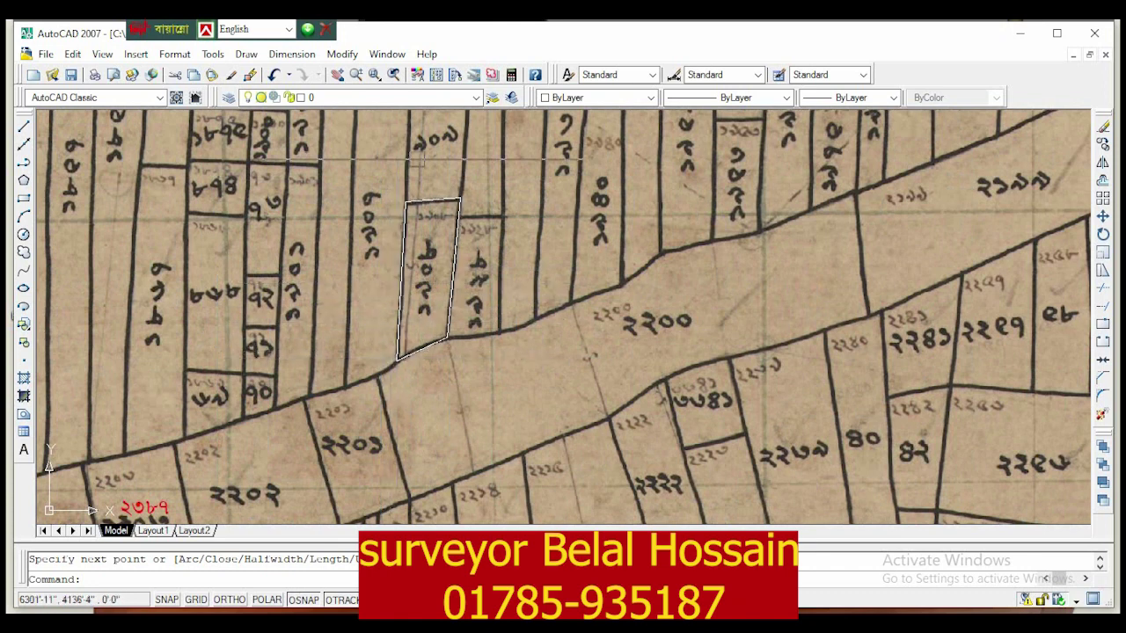
Zoom in on the outline's lower road-side edge to inspect it, then zoom back out.
{"action": "scroll", "coordinate": [406, 357], "scroll_direction": "up", "scroll_amount": 4}
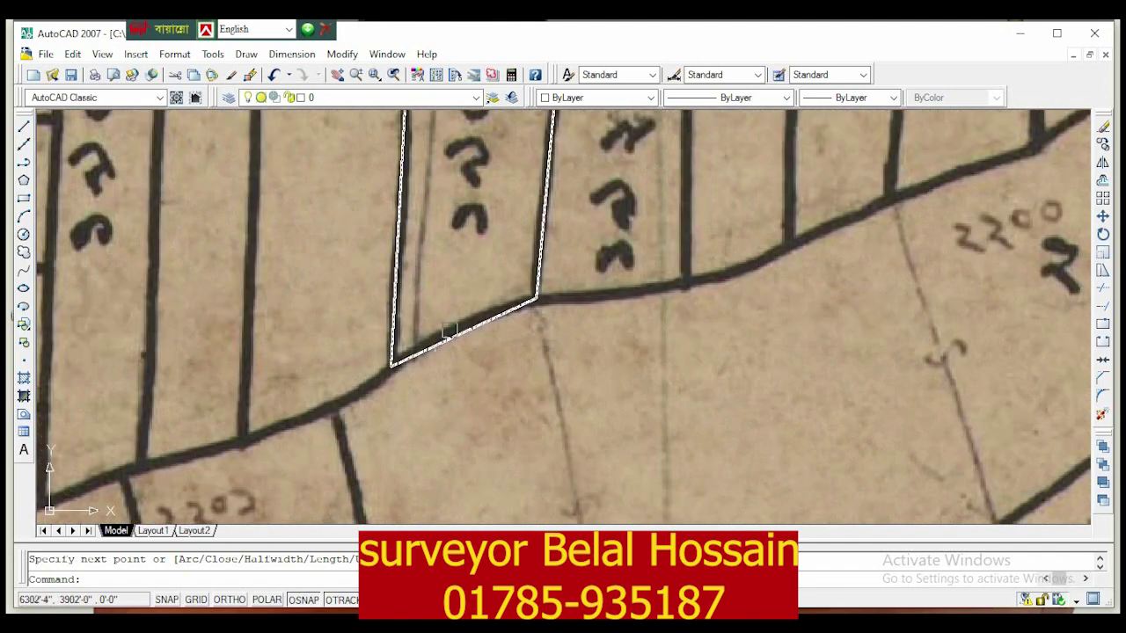
{"action": "scroll", "coordinate": [413, 360], "scroll_direction": "up", "scroll_amount": 2}
{"action": "scroll", "coordinate": [470, 336], "scroll_direction": "up", "scroll_amount": 3}
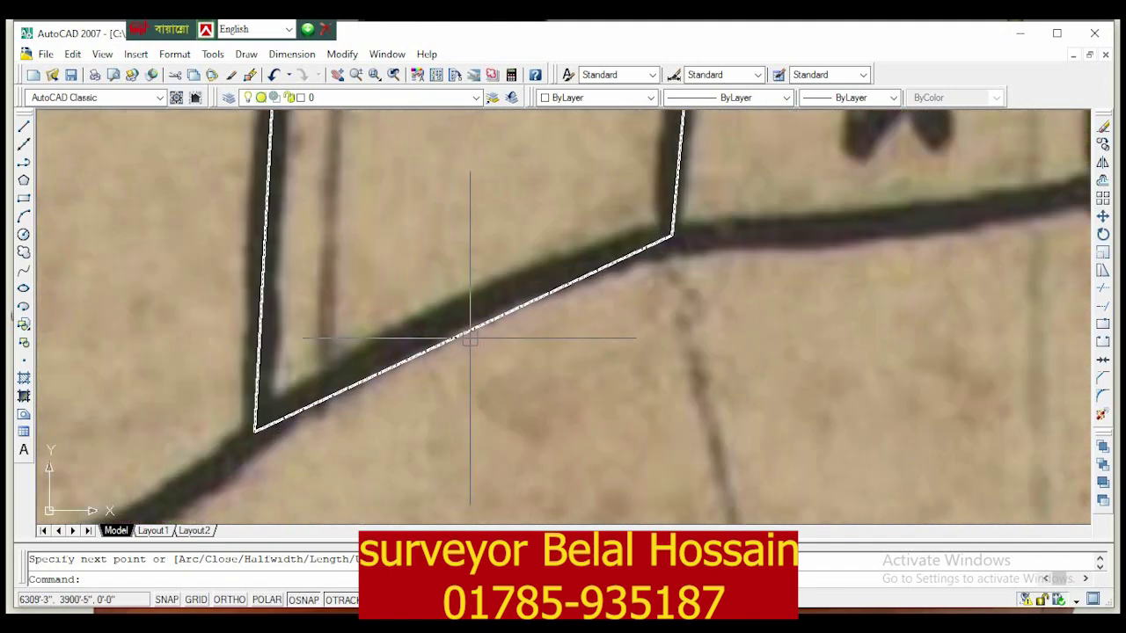
{"action": "scroll", "coordinate": [560, 410], "scroll_direction": "down", "scroll_amount": 5}
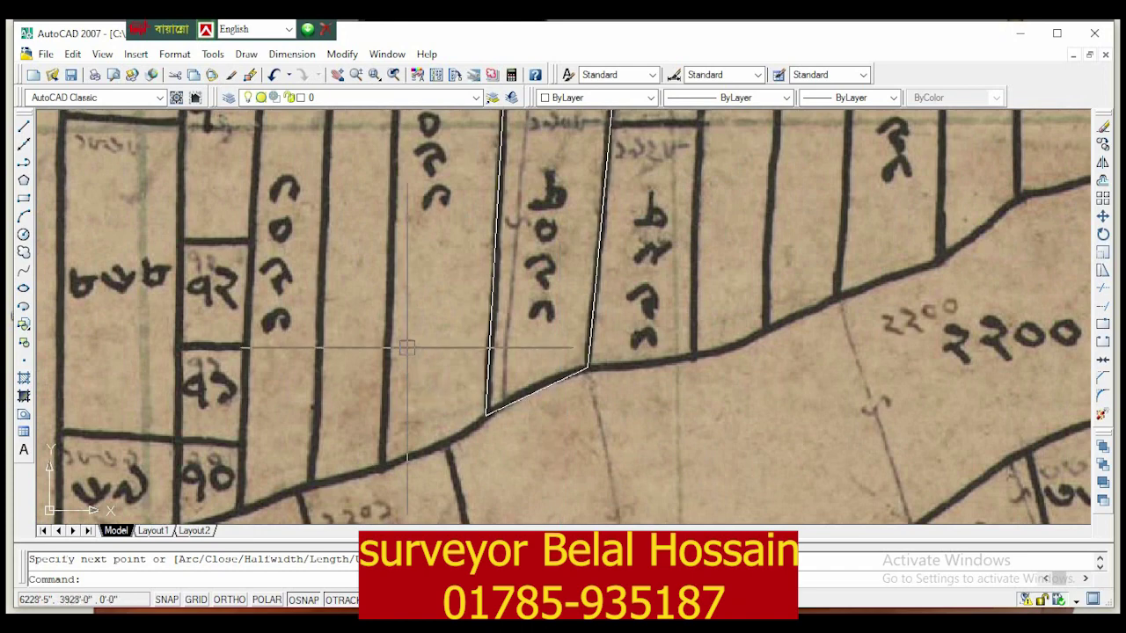
{"action": "scroll", "coordinate": [478, 414], "scroll_direction": "down", "scroll_amount": 1}
{"action": "scroll", "coordinate": [335, 480], "scroll_direction": "down", "scroll_amount": 1}
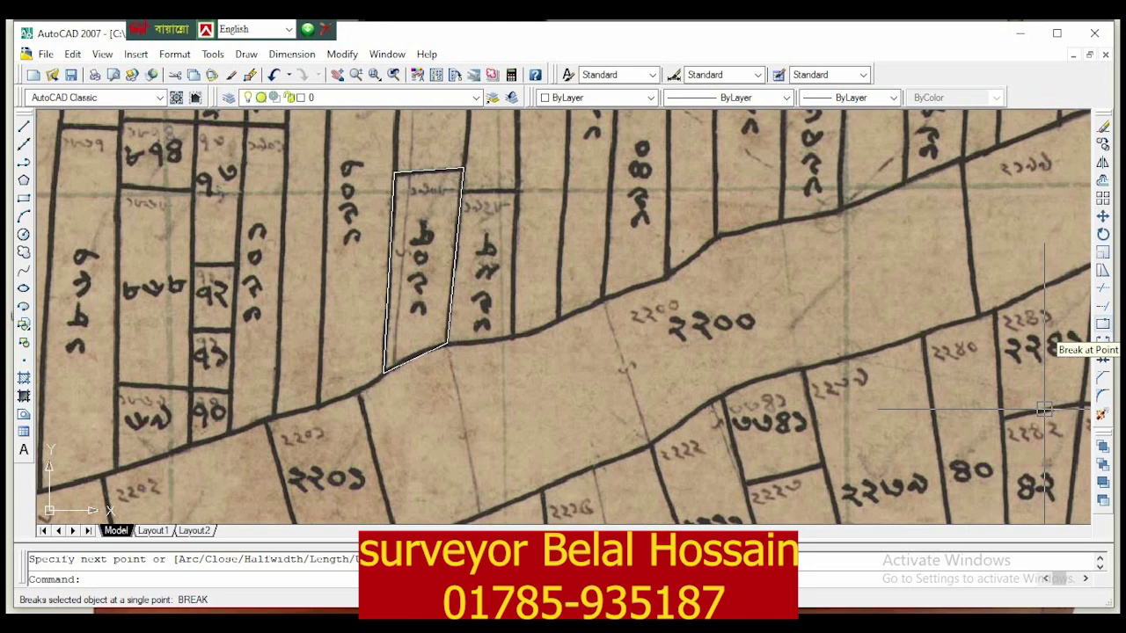
Break the outline's lower edge, selecting it and placing the first break point near the road.
{"action": "left_click", "coordinate": [1102, 341]}
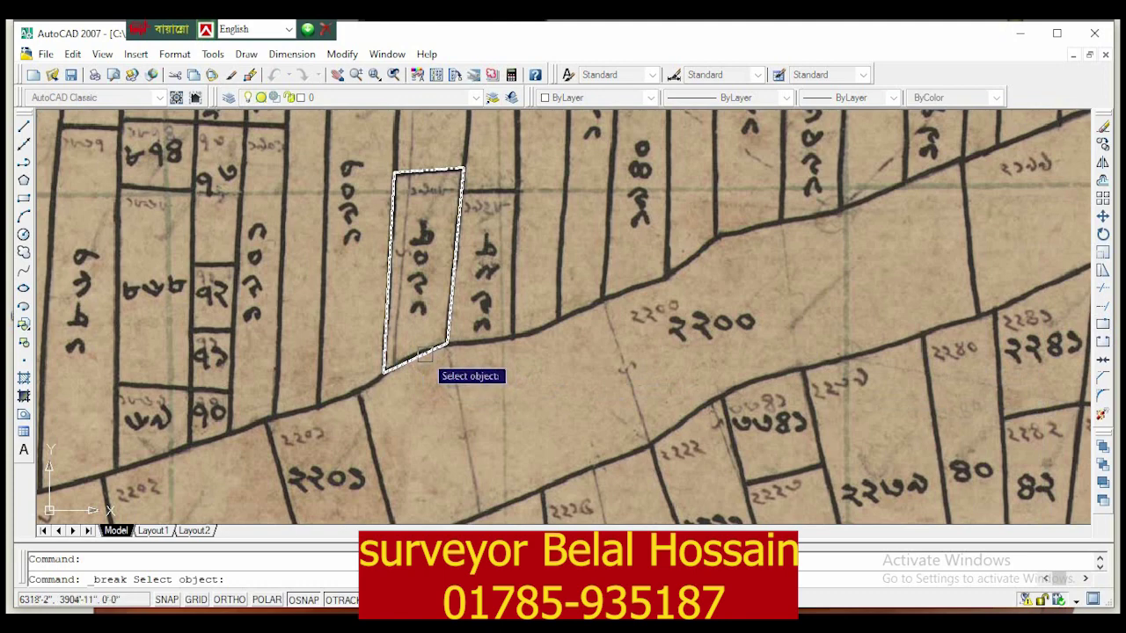
{"action": "left_click", "coordinate": [422, 353]}
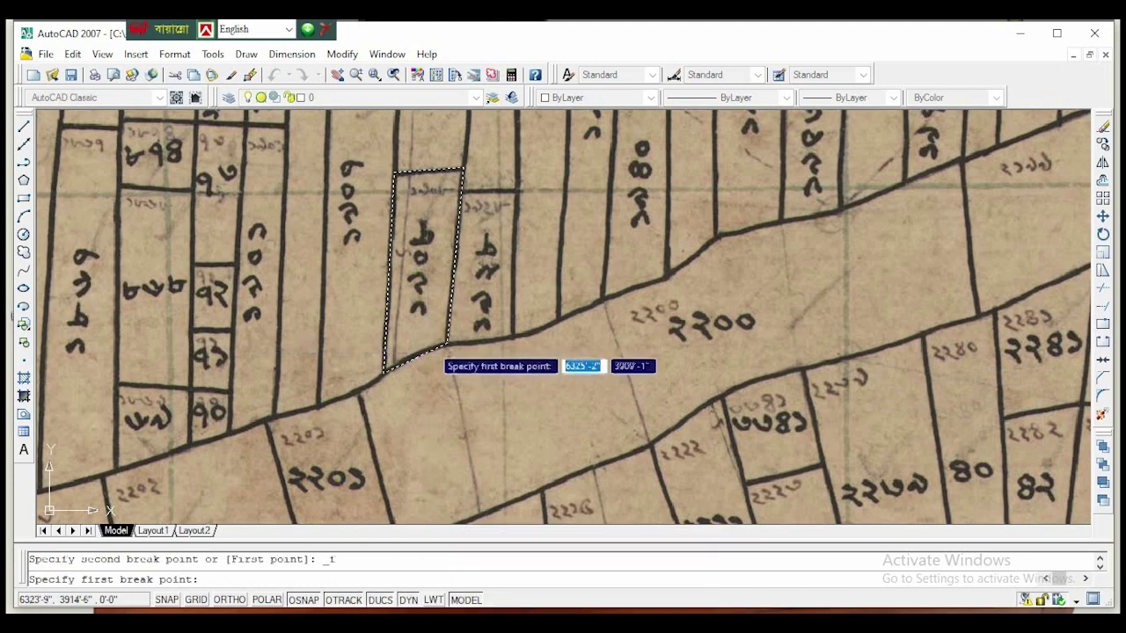
{"action": "scroll", "coordinate": [421, 357], "scroll_direction": "up", "scroll_amount": 3}
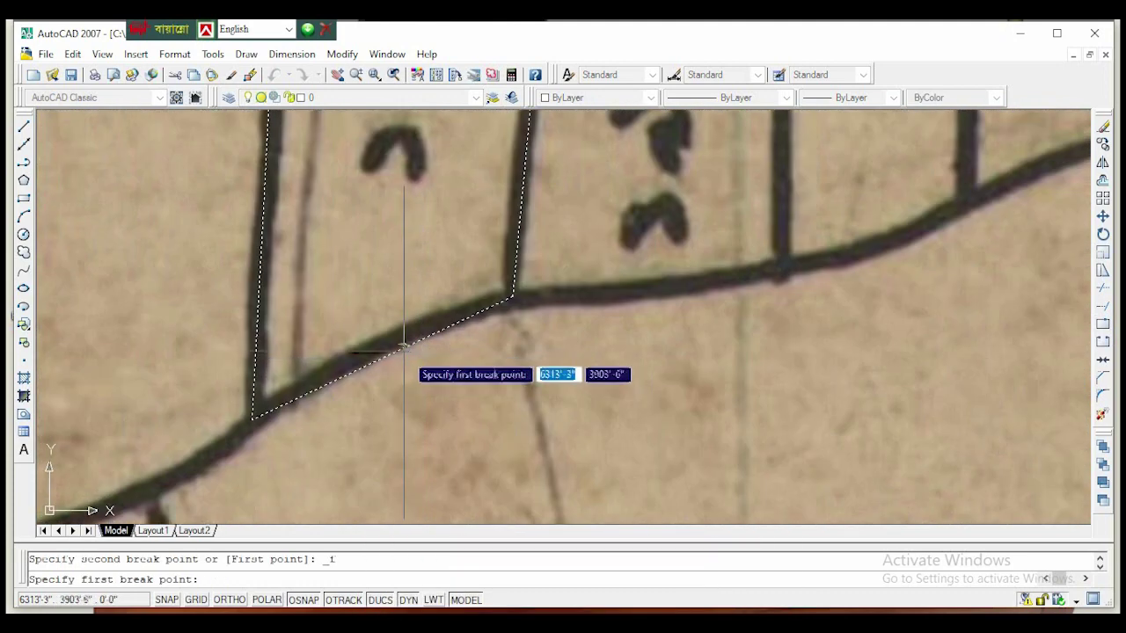
{"action": "scroll", "coordinate": [400, 347], "scroll_direction": "up", "scroll_amount": 4}
{"action": "scroll", "coordinate": [398, 351], "scroll_direction": "down", "scroll_amount": 2}
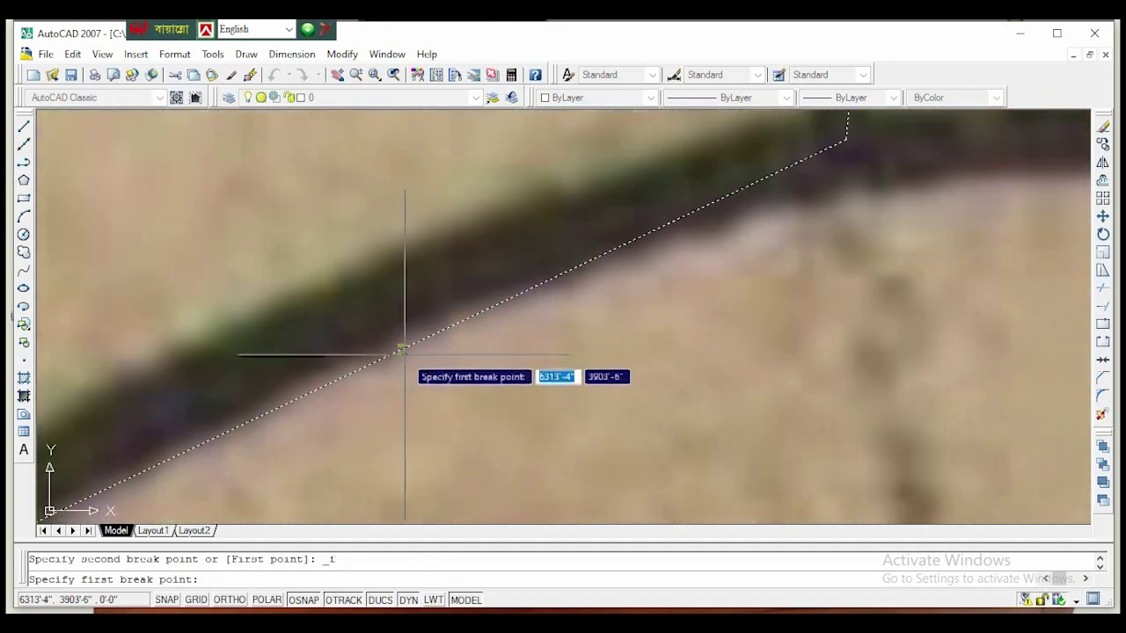
{"action": "scroll", "coordinate": [400, 352], "scroll_direction": "down", "scroll_amount": 2}
{"action": "scroll", "coordinate": [402, 352], "scroll_direction": "down", "scroll_amount": 2}
{"action": "scroll", "coordinate": [402, 353], "scroll_direction": "up", "scroll_amount": 2}
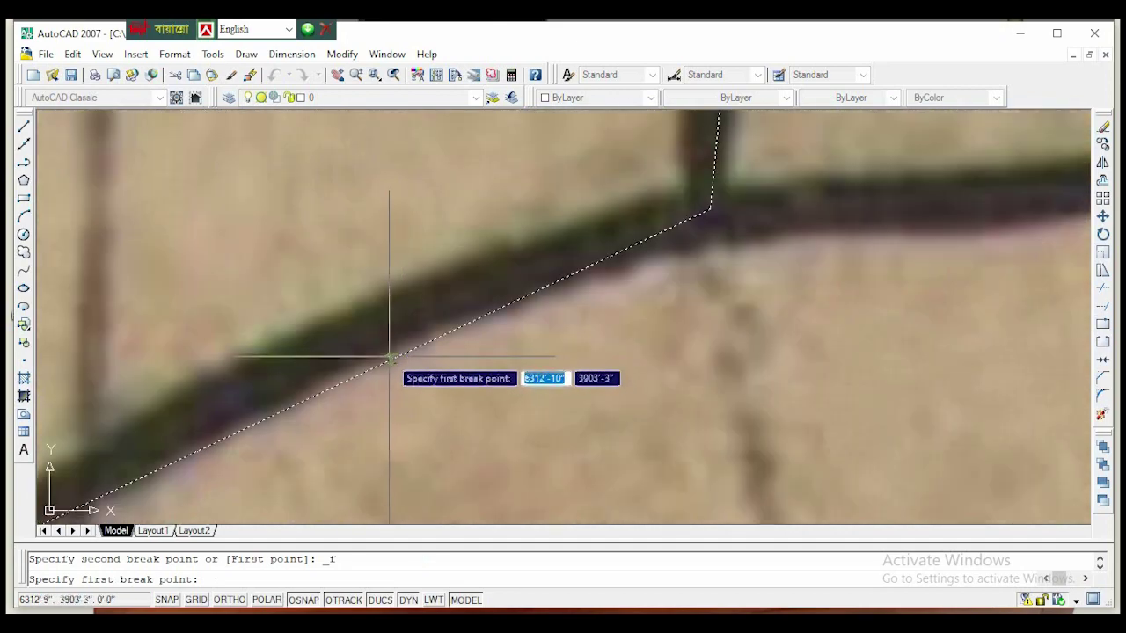
{"action": "left_click", "coordinate": [388, 358]}
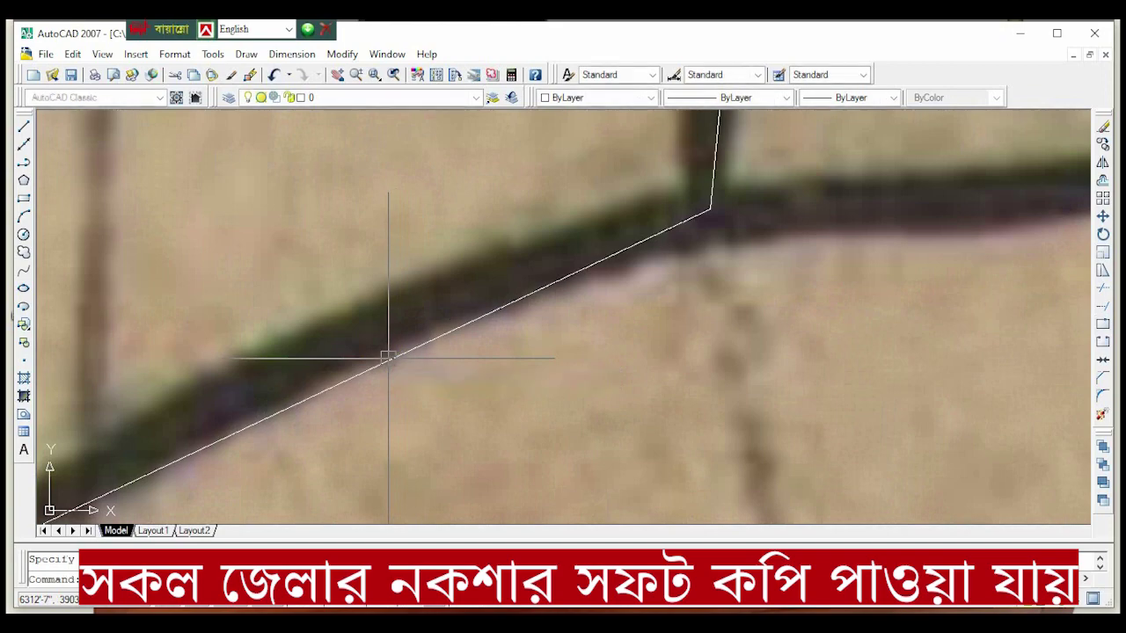
Place the second break point on the lower edge, completing the split.
{"action": "left_click", "coordinate": [451, 335]}
{"action": "scroll", "coordinate": [451, 351], "scroll_direction": "down", "scroll_amount": 2}
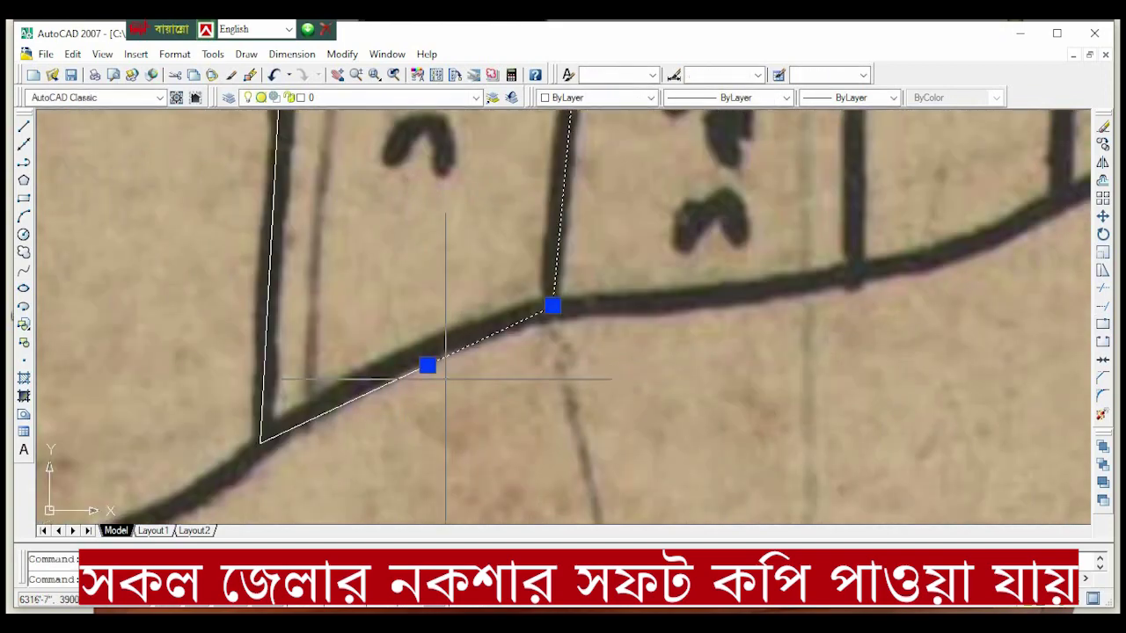
{"action": "scroll", "coordinate": [370, 299], "scroll_direction": "down", "scroll_amount": 2}
{"action": "scroll", "coordinate": [368, 297], "scroll_direction": "down", "scroll_amount": 2}
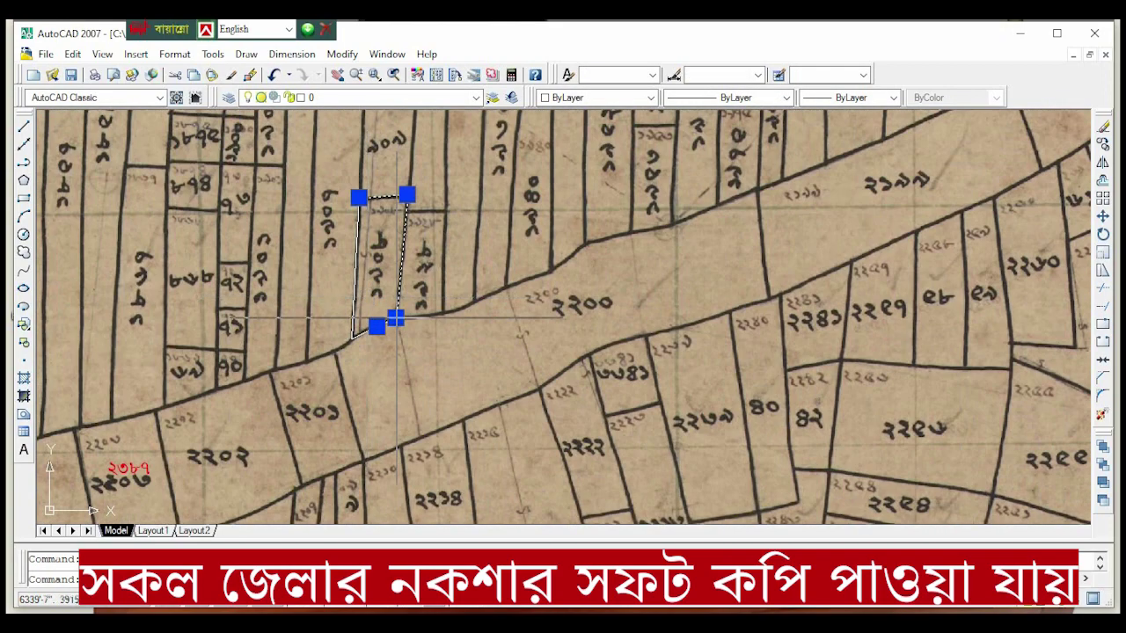
{"action": "scroll", "coordinate": [354, 325], "scroll_direction": "up", "scroll_amount": 3}
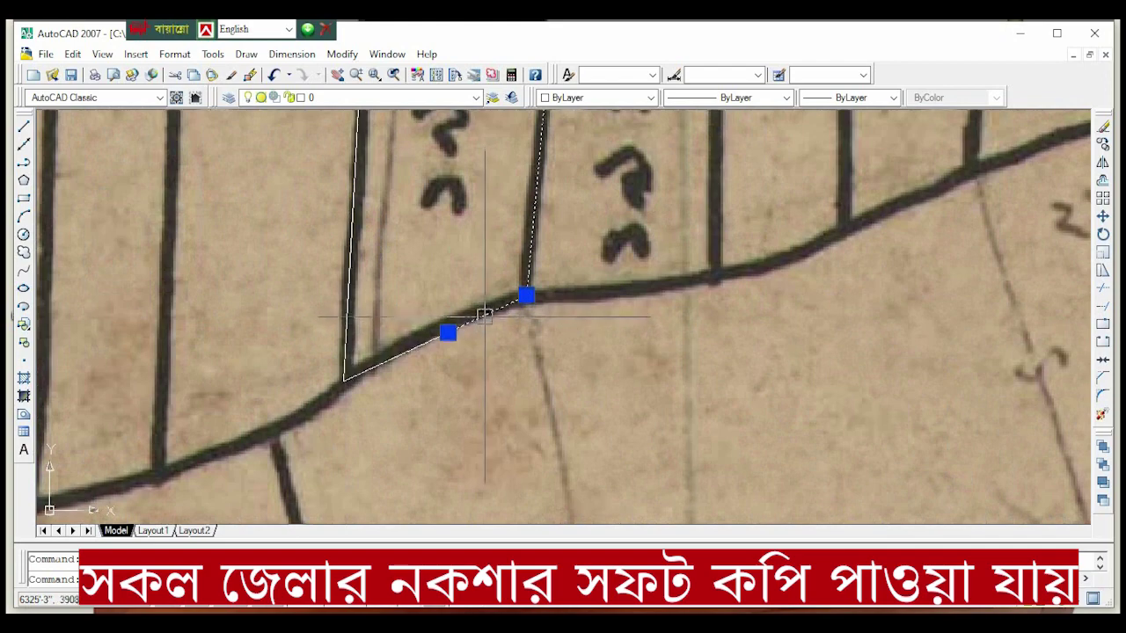
{"action": "scroll", "coordinate": [485, 316], "scroll_direction": "up", "scroll_amount": 3}
{"action": "scroll", "coordinate": [485, 303], "scroll_direction": "down", "scroll_amount": 1}
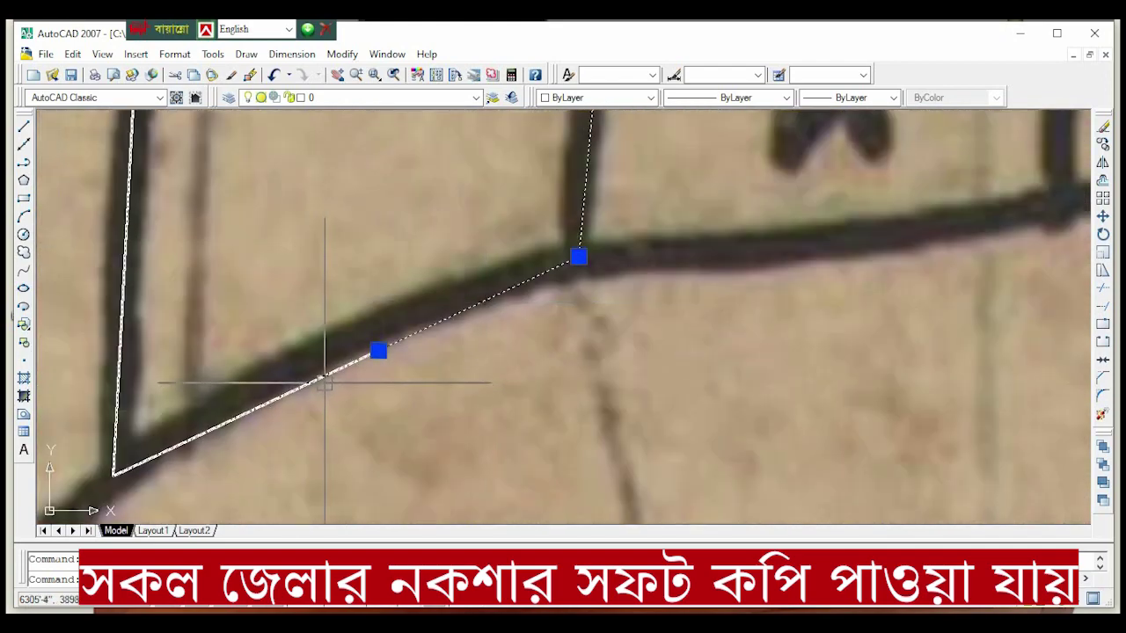
{"action": "scroll", "coordinate": [353, 350], "scroll_direction": "up", "scroll_amount": 3}
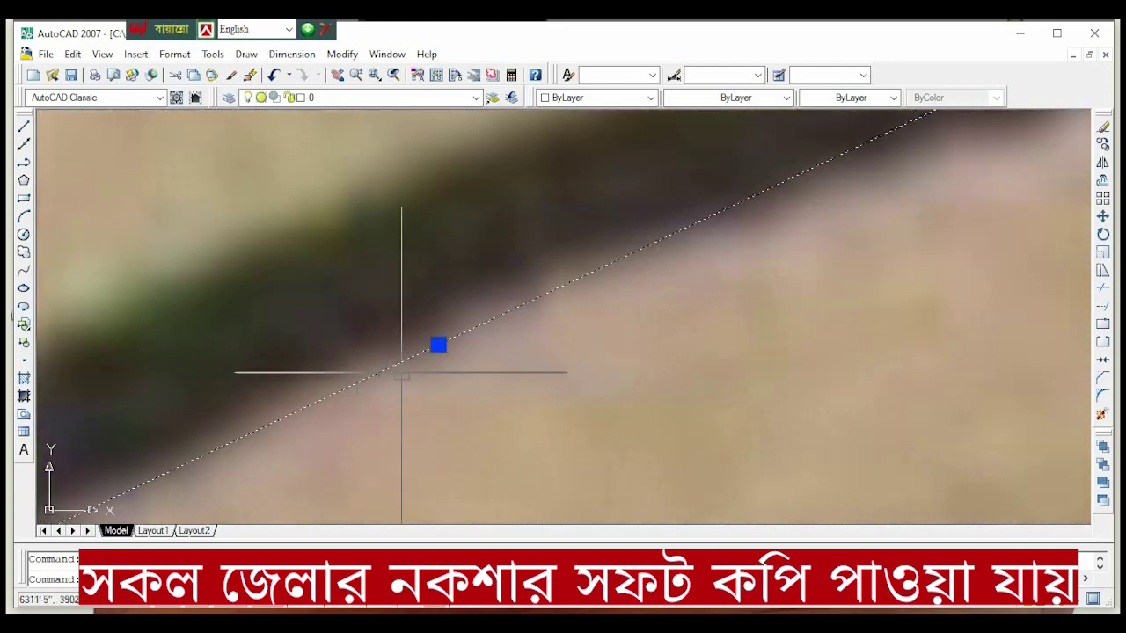
{"action": "scroll", "coordinate": [402, 372], "scroll_direction": "down", "scroll_amount": 1}
{"action": "scroll", "coordinate": [452, 414], "scroll_direction": "up", "scroll_amount": 1}
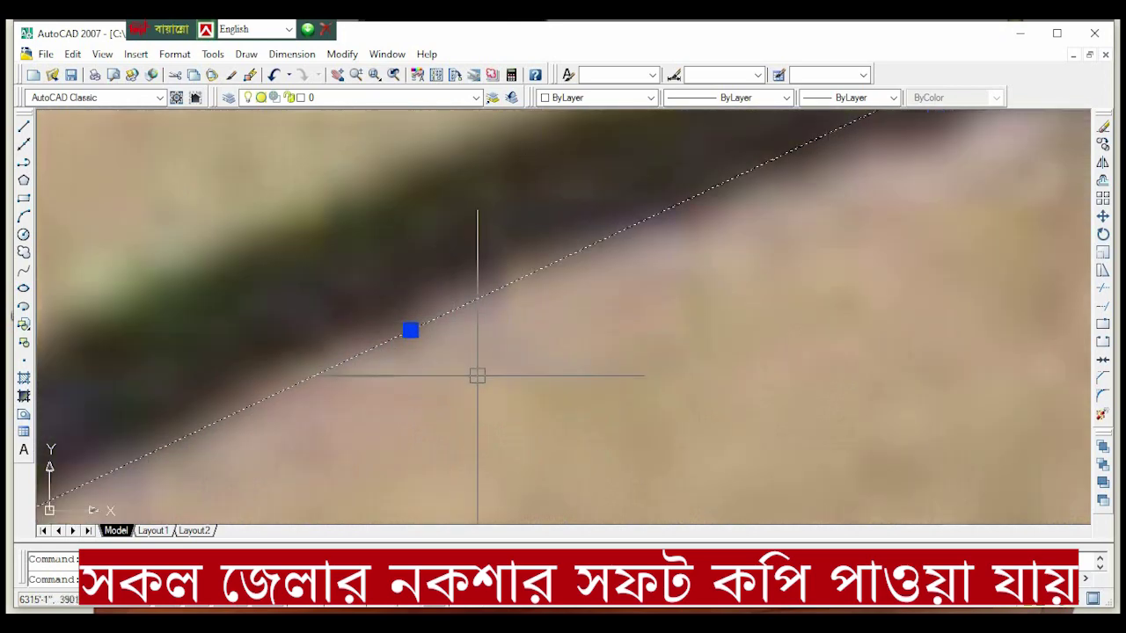
{"action": "scroll", "coordinate": [484, 387], "scroll_direction": "down", "scroll_amount": 1}
{"action": "scroll", "coordinate": [510, 390], "scroll_direction": "up", "scroll_amount": 1}
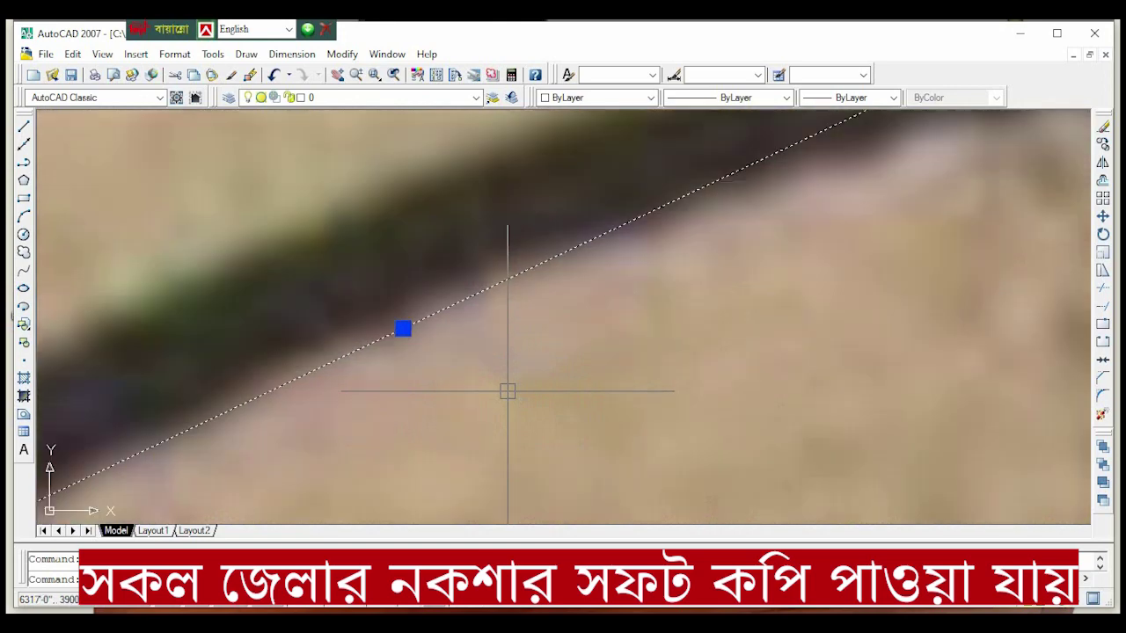
{"action": "scroll", "coordinate": [467, 378], "scroll_direction": "down", "scroll_amount": 1}
Grip-stretch the lower edge's middle vertex perpendicular onto the curved road boundary.
{"action": "middle_click_drag", "start_coordinate": [467, 363], "coordinate": [487, 385]}
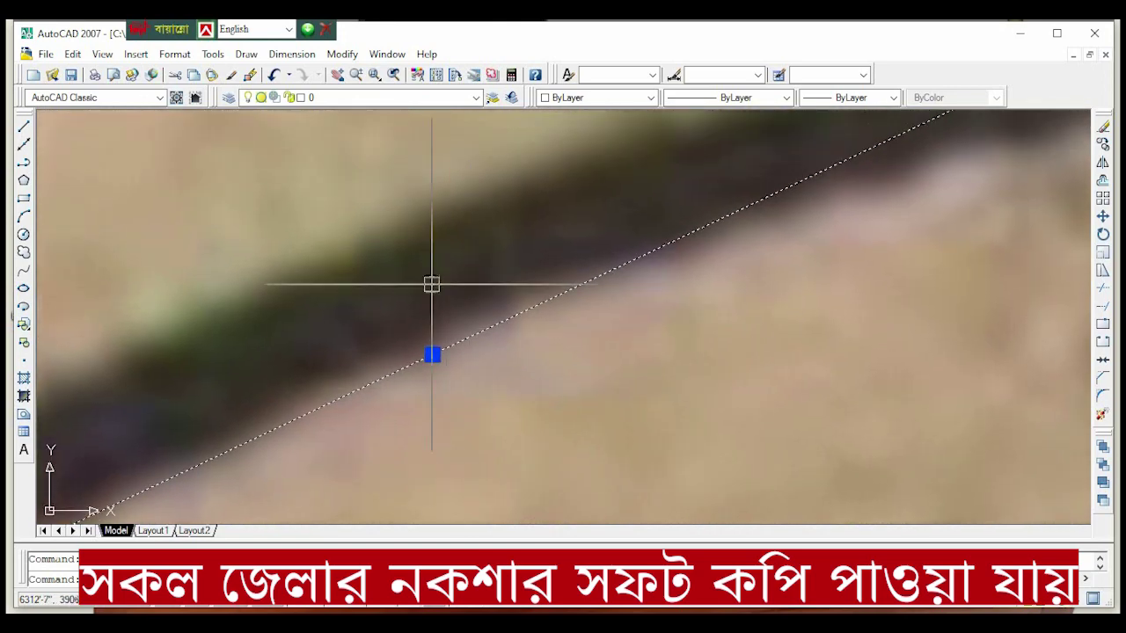
{"action": "left_click", "coordinate": [432, 355]}
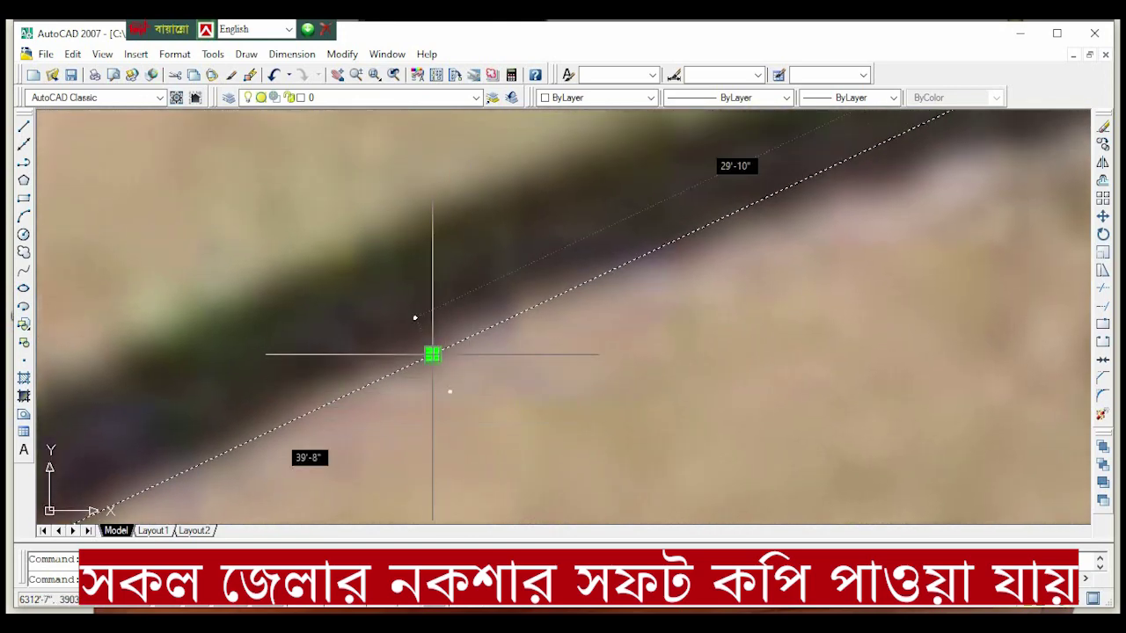
{"action": "left_click", "coordinate": [432, 354]}
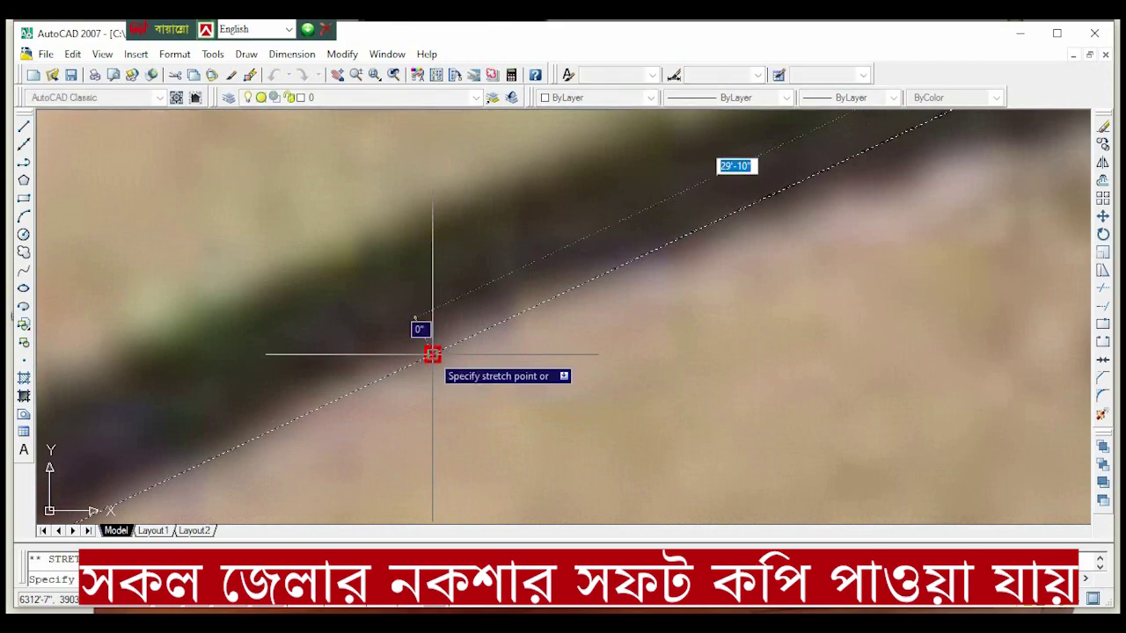
{"action": "left_click", "coordinate": [399, 283]}
{"action": "scroll", "coordinate": [414, 372], "scroll_direction": "down", "scroll_amount": 4}
{"action": "scroll", "coordinate": [432, 403], "scroll_direction": "down", "scroll_amount": 4}
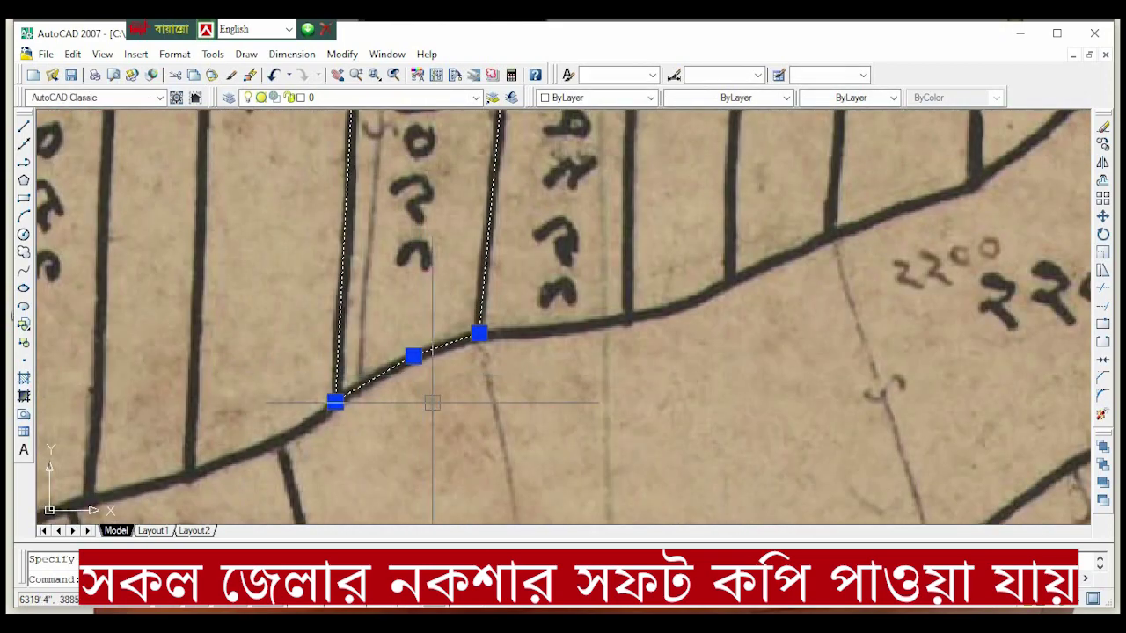
{"action": "key", "text": "Escape"}
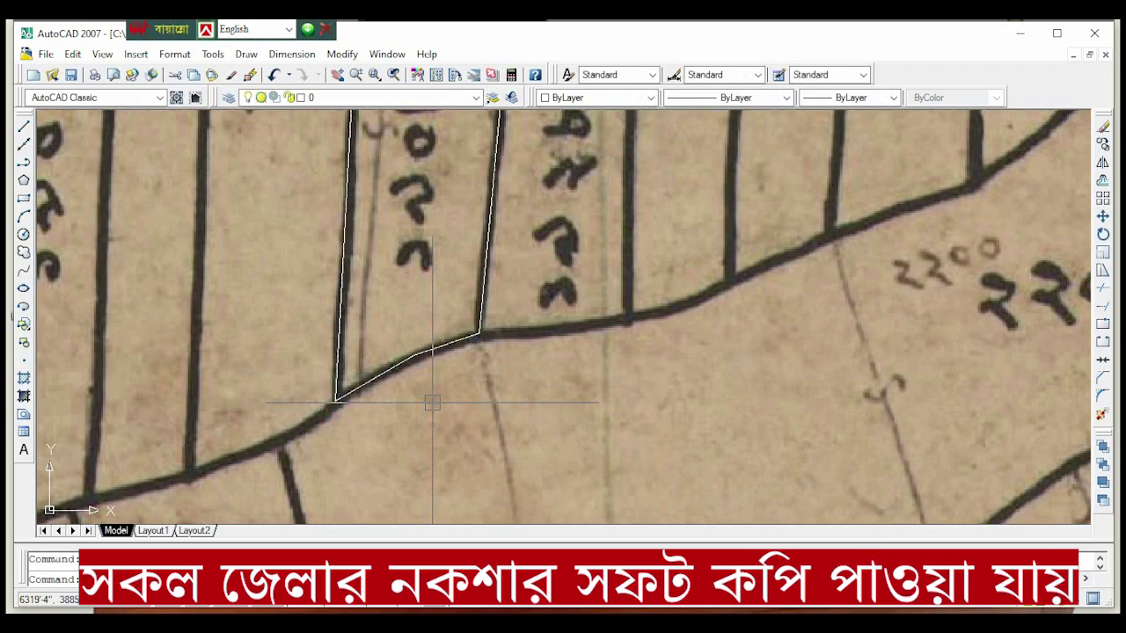
Zoom around the reshaped plot outline and select it to check the new shape.
{"action": "scroll", "coordinate": [339, 378], "scroll_direction": "up", "scroll_amount": 2}
{"action": "scroll", "coordinate": [422, 366], "scroll_direction": "up", "scroll_amount": 2}
{"action": "scroll", "coordinate": [424, 370], "scroll_direction": "down", "scroll_amount": 4}
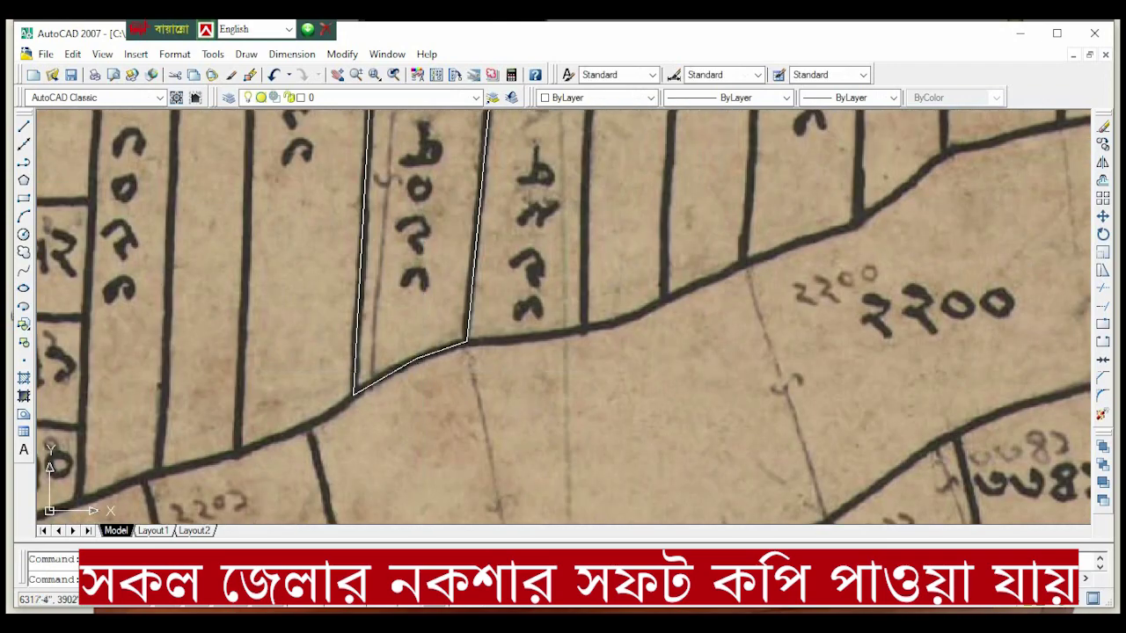
{"action": "scroll", "coordinate": [437, 316], "scroll_direction": "down", "scroll_amount": 2}
{"action": "middle_click_drag", "start_coordinate": [422, 351], "coordinate": [411, 381]}
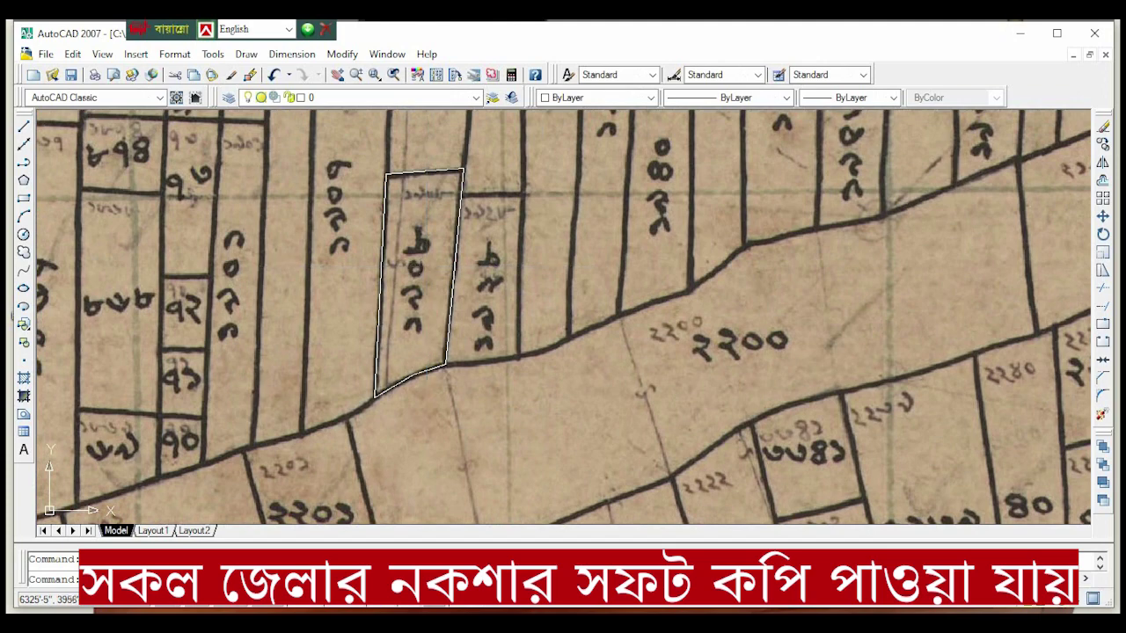
{"action": "scroll", "coordinate": [414, 390], "scroll_direction": "up", "scroll_amount": 3}
{"action": "scroll", "coordinate": [419, 391], "scroll_direction": "up", "scroll_amount": 1}
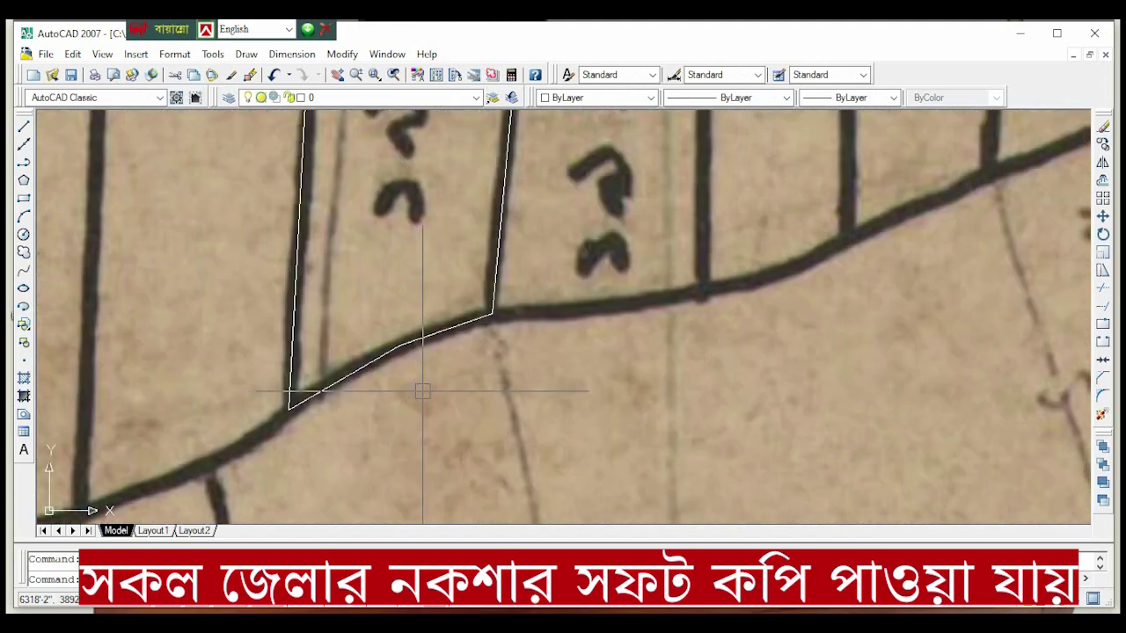
{"action": "scroll", "coordinate": [420, 388], "scroll_direction": "down", "scroll_amount": 3}
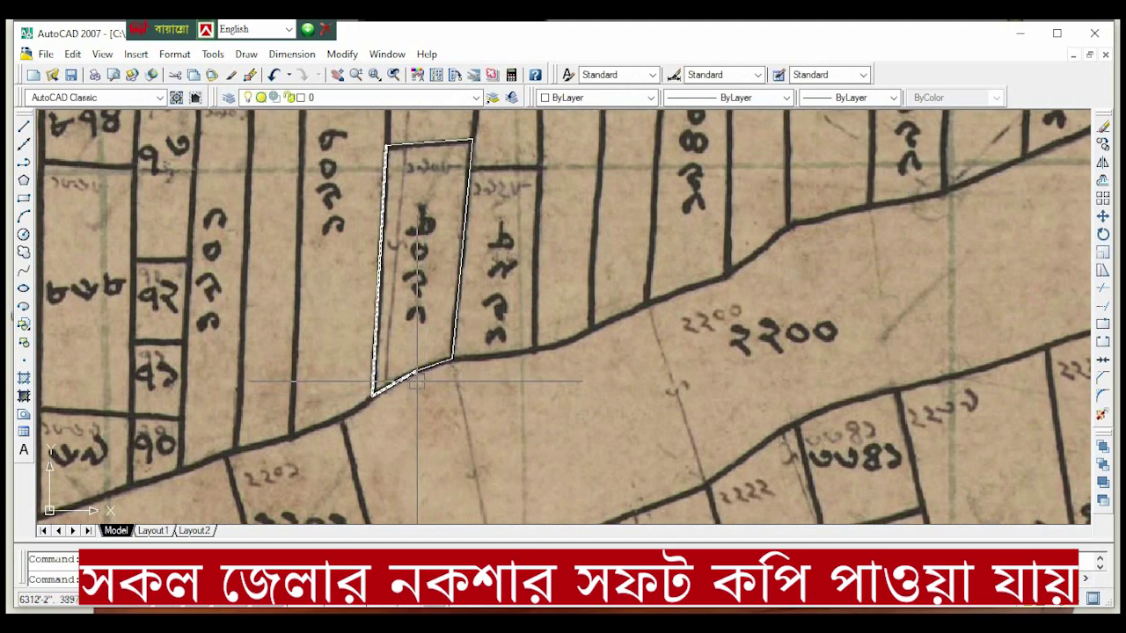
{"action": "scroll", "coordinate": [414, 381], "scroll_direction": "up", "scroll_amount": 2}
{"action": "scroll", "coordinate": [413, 378], "scroll_direction": "up", "scroll_amount": 1}
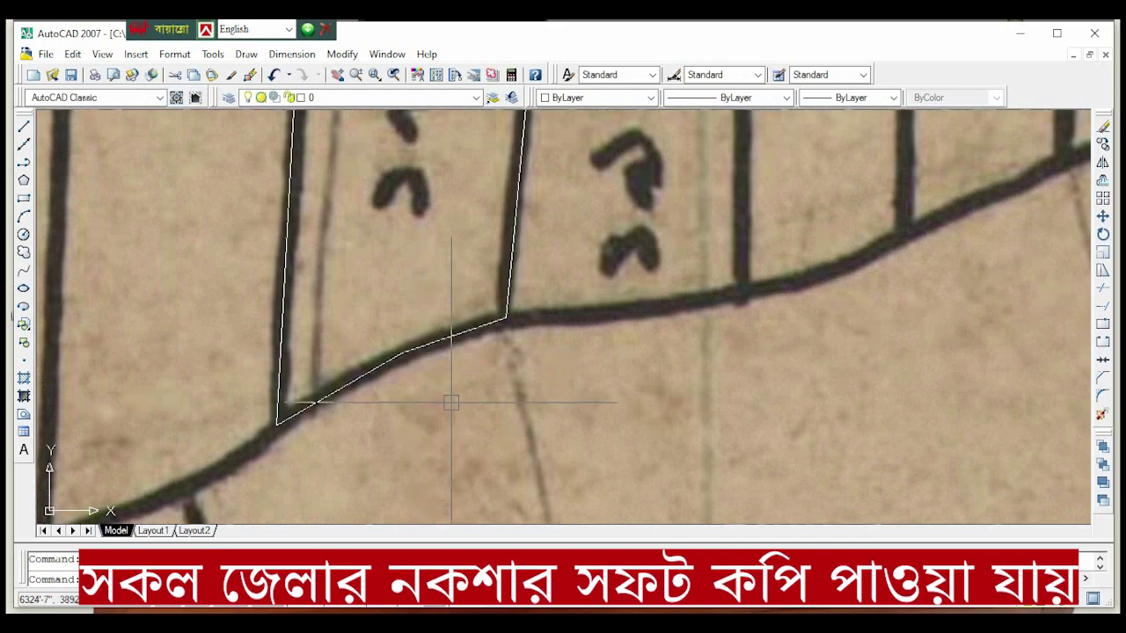
{"action": "scroll", "coordinate": [451, 403], "scroll_direction": "down", "scroll_amount": 3}
{"action": "scroll", "coordinate": [386, 492], "scroll_direction": "down", "scroll_amount": 1}
{"action": "scroll", "coordinate": [364, 517], "scroll_direction": "up", "scroll_amount": 1}
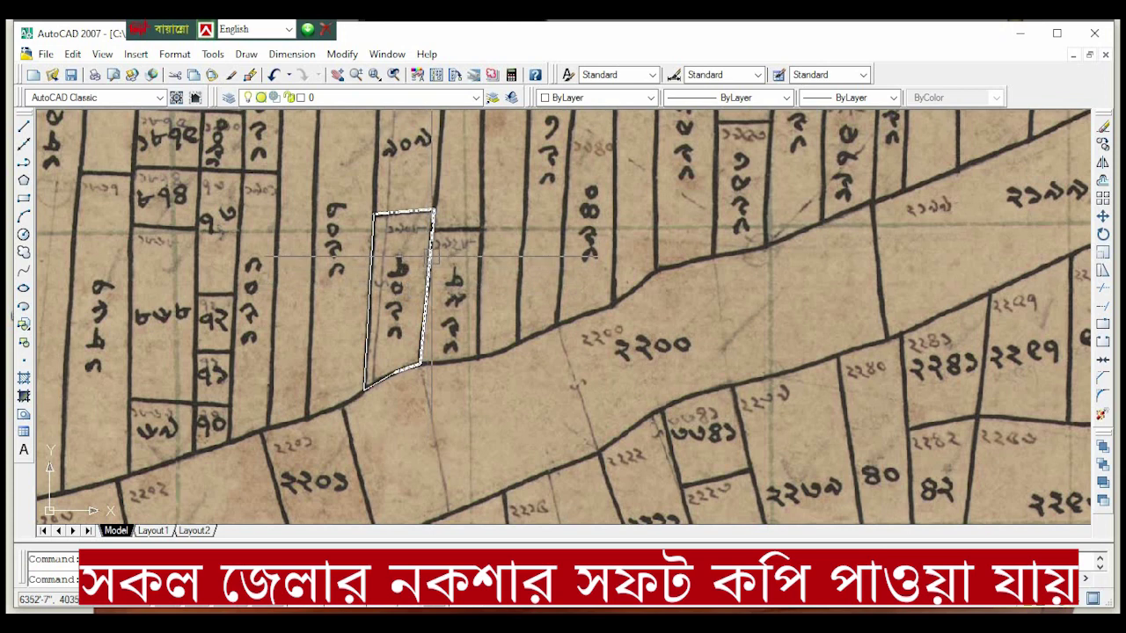
{"action": "left_click", "coordinate": [430, 257]}
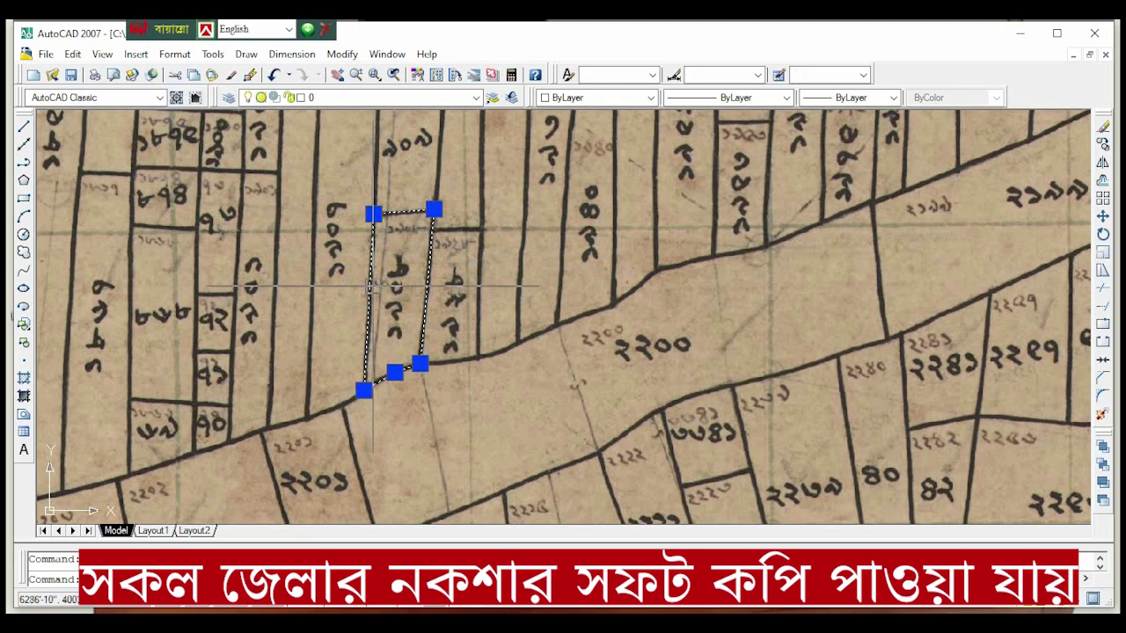
{"action": "middle_click_drag", "start_coordinate": [319, 274], "coordinate": [312, 282]}
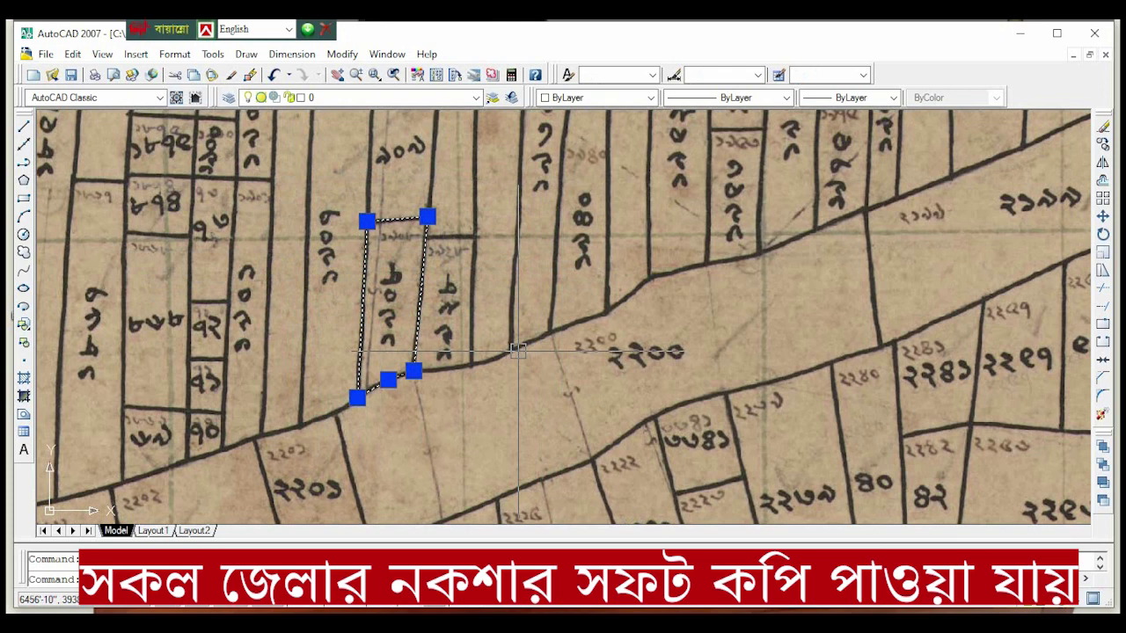
{"action": "key", "text": "Escape"}
{"action": "type", "text": "bo"}
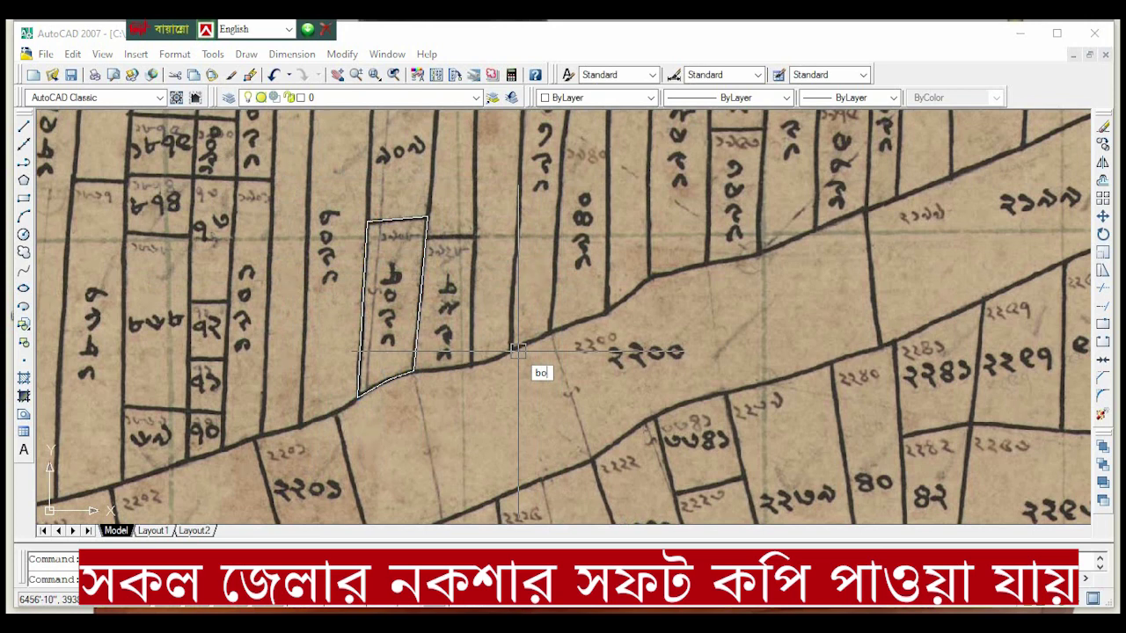
Create a boundary polyline by picking a point inside the narrow plot, then select it.
{"action": "key", "text": "Return"}
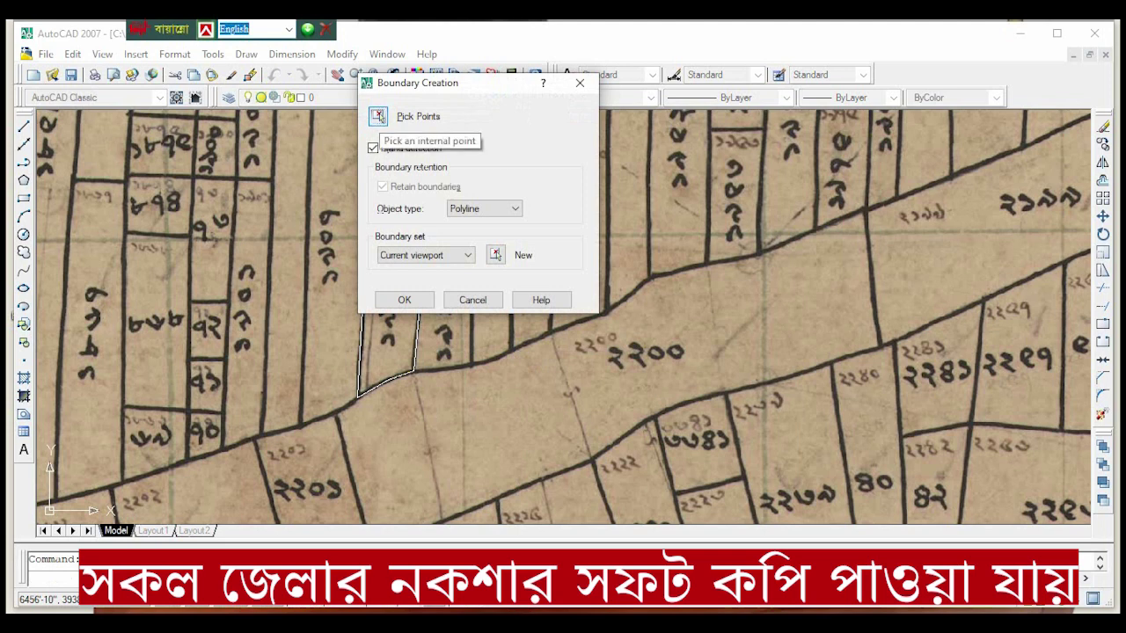
{"action": "left_click", "coordinate": [379, 118]}
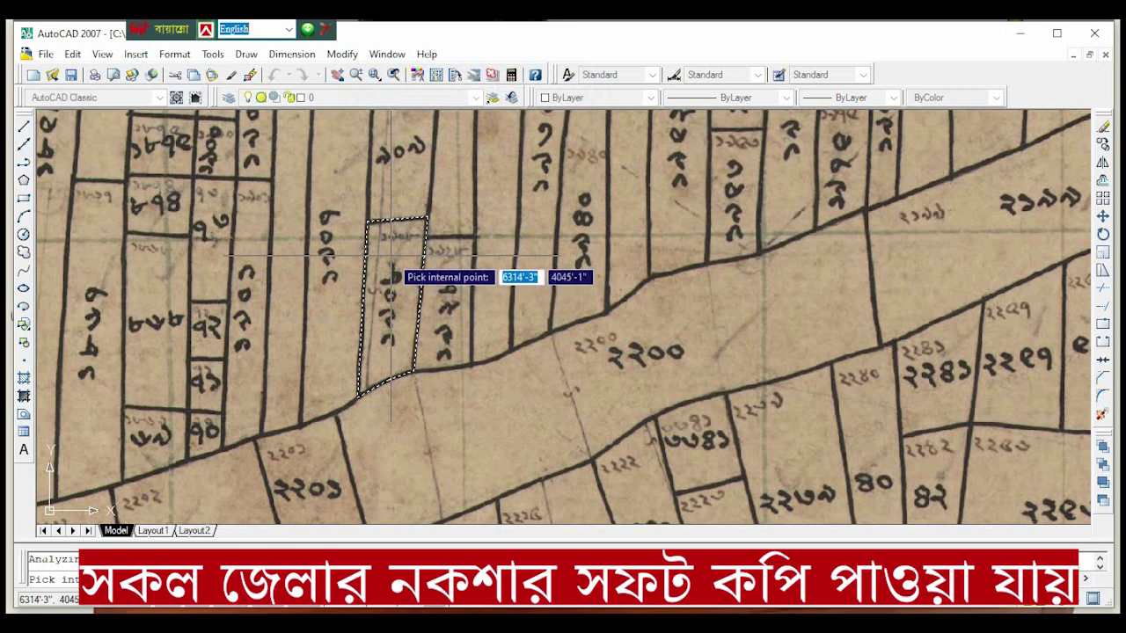
{"action": "key", "text": "Return"}
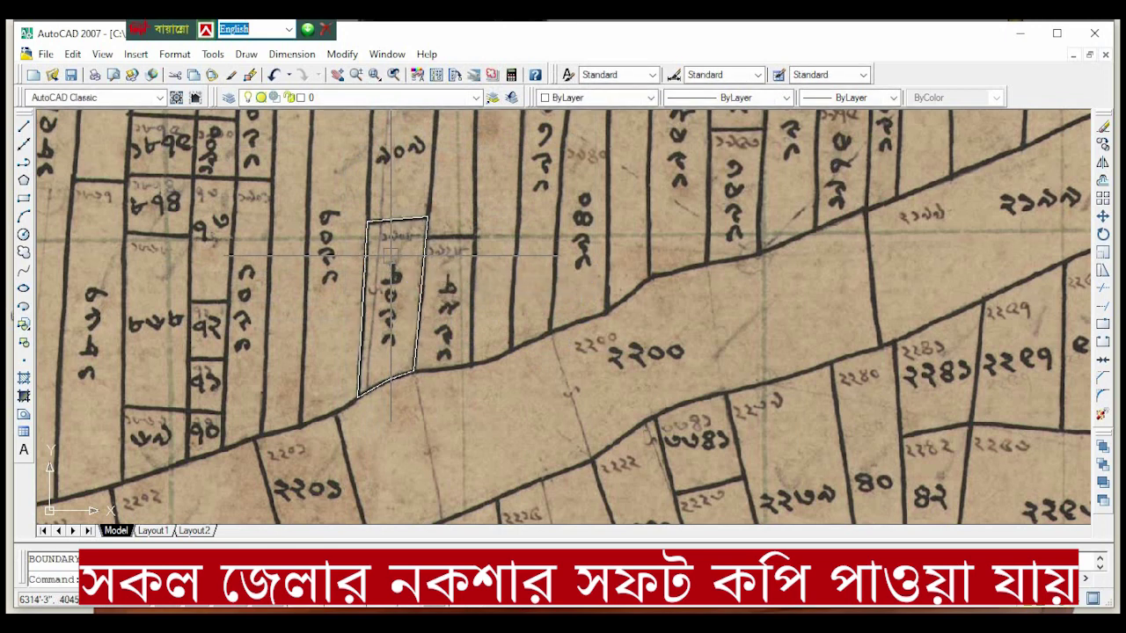
{"action": "left_click", "coordinate": [423, 277]}
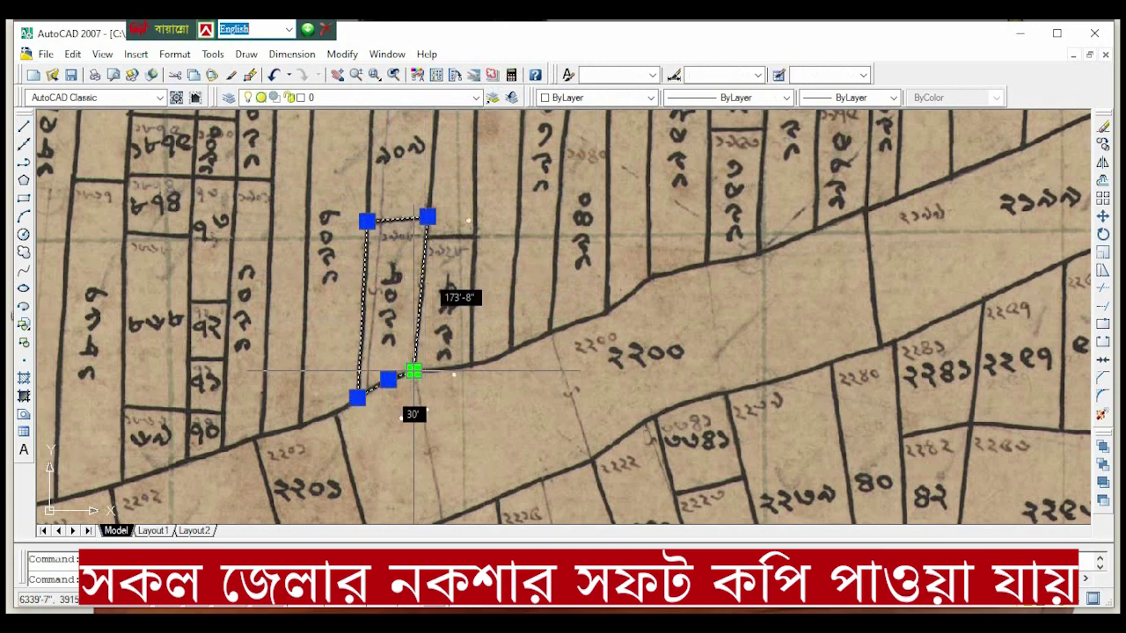
List the boundary to read its 11784.62 sq ft area and 509'-8" perimeter.
{"action": "key", "text": "Return"}
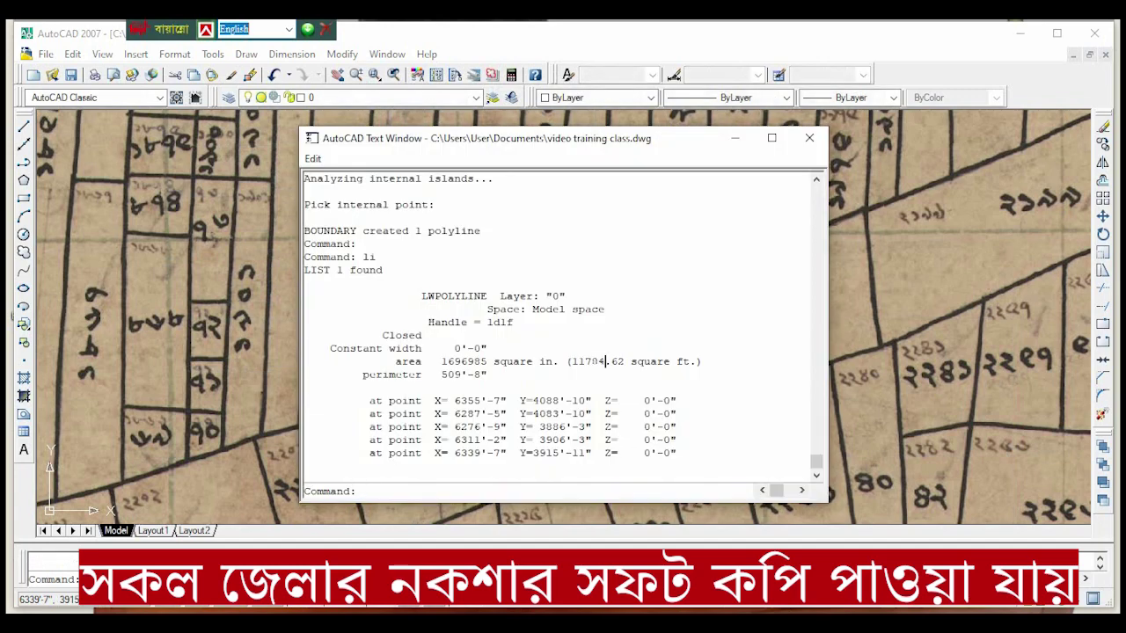
{"action": "left_click", "coordinate": [809, 138]}
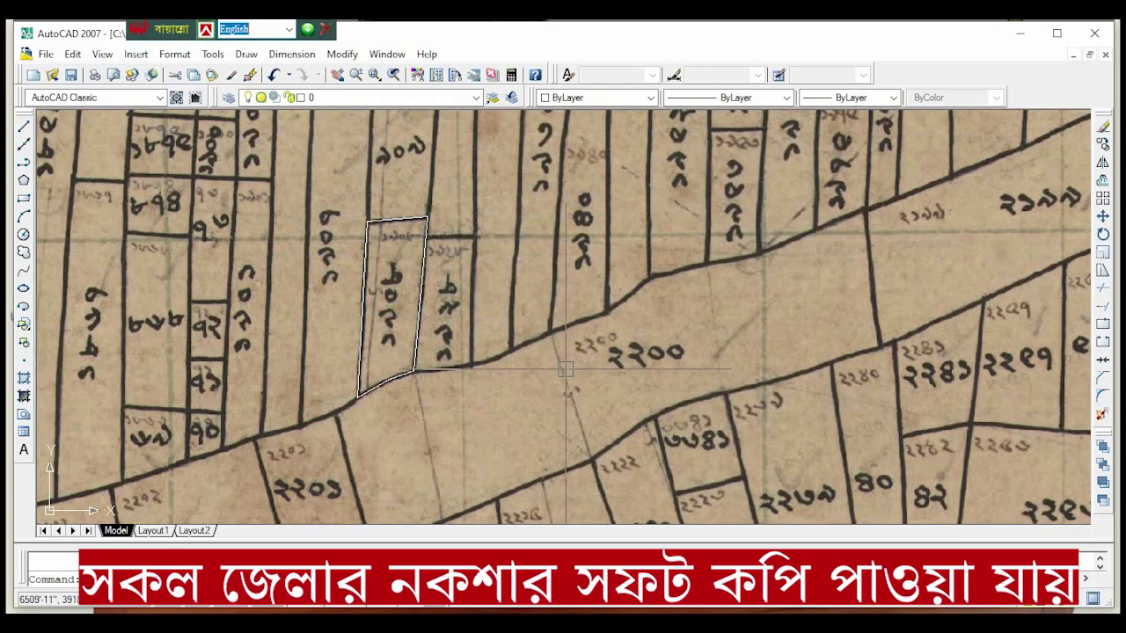
{"action": "scroll", "coordinate": [545, 355], "scroll_direction": "down", "scroll_amount": 2}
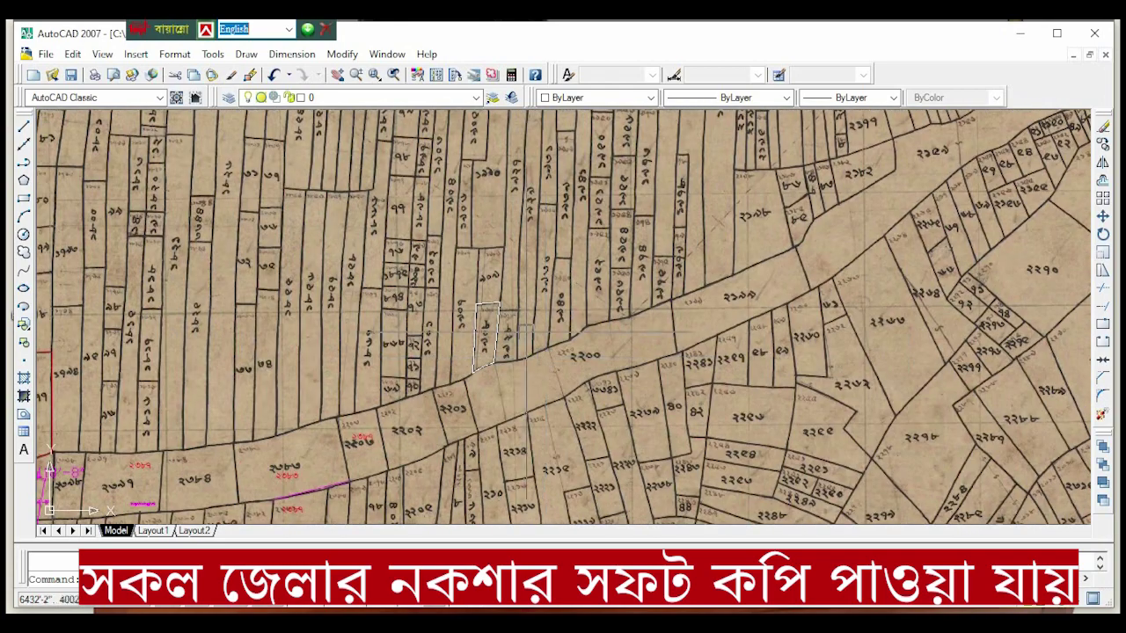
Pan and zoom to the tall narrow plot just below the curved road.
{"action": "middle_click_drag", "start_coordinate": [503, 222], "coordinate": [483, 372]}
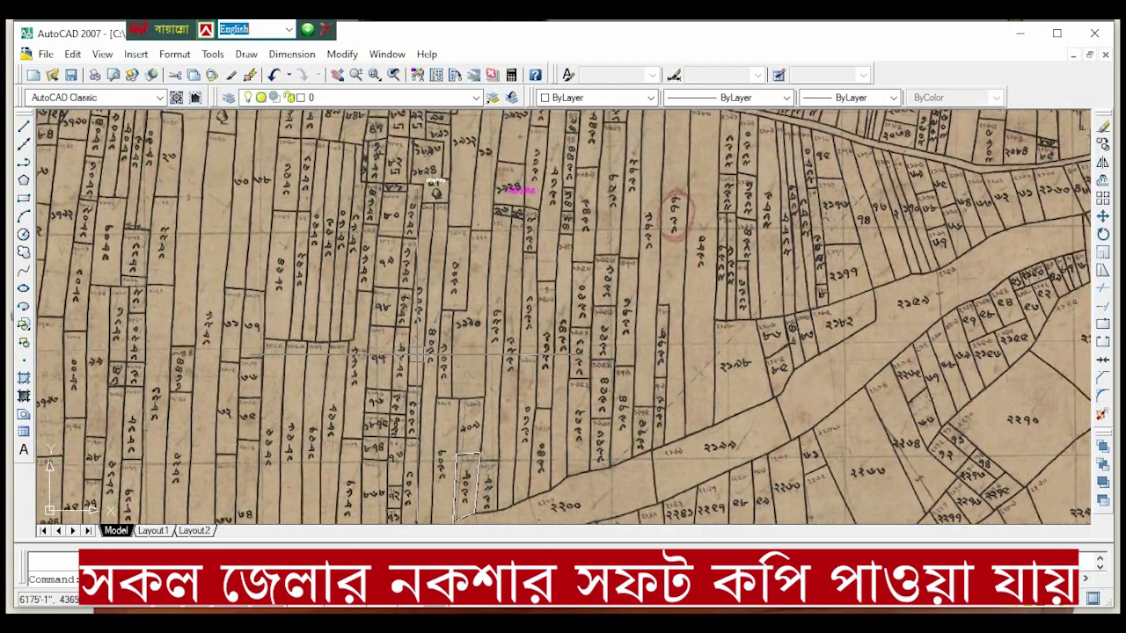
{"action": "scroll", "coordinate": [361, 309], "scroll_direction": "up", "scroll_amount": 1}
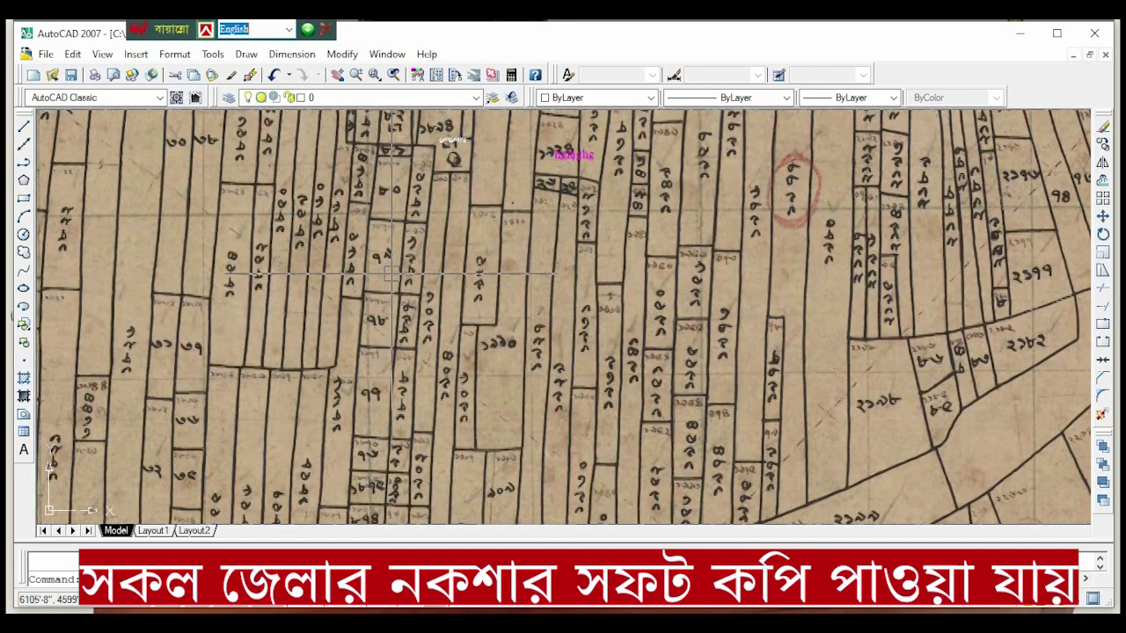
{"action": "scroll", "coordinate": [390, 273], "scroll_direction": "up", "scroll_amount": 4}
{"action": "scroll", "coordinate": [343, 310], "scroll_direction": "down", "scroll_amount": 4}
{"action": "middle_click_drag", "start_coordinate": [343, 309], "coordinate": [527, 250]}
{"action": "middle_click_drag", "start_coordinate": [302, 337], "coordinate": [414, 264]}
{"action": "scroll", "coordinate": [431, 357], "scroll_direction": "down", "scroll_amount": 2}
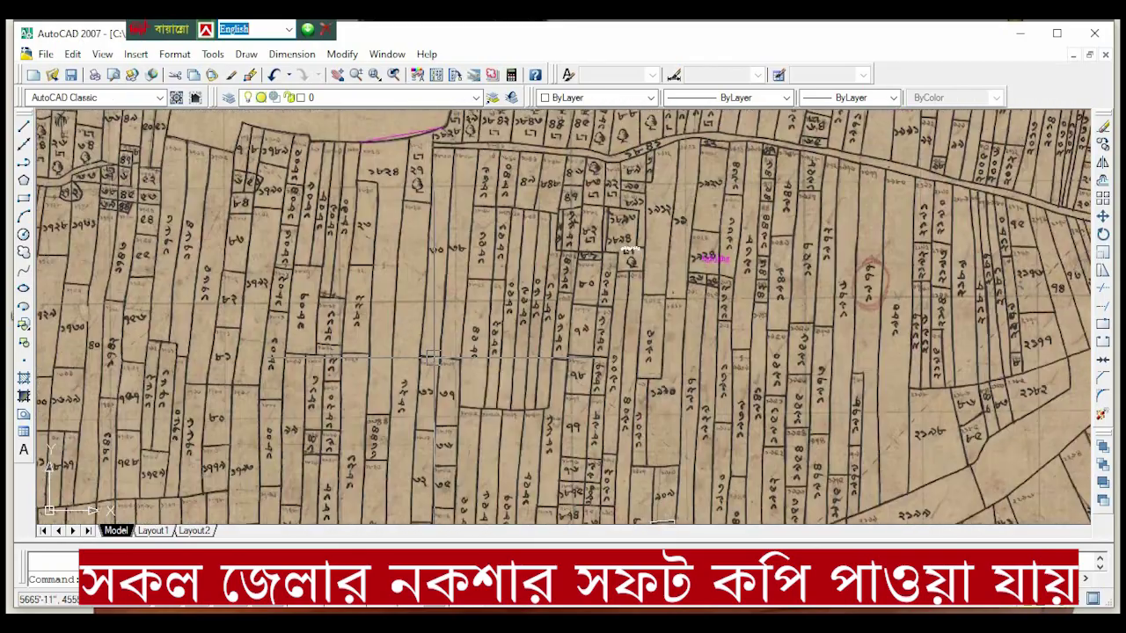
{"action": "scroll", "coordinate": [431, 357], "scroll_direction": "down", "scroll_amount": 2}
{"action": "scroll", "coordinate": [555, 292], "scroll_direction": "up", "scroll_amount": 2}
{"action": "scroll", "coordinate": [510, 304], "scroll_direction": "up", "scroll_amount": 2}
{"action": "scroll", "coordinate": [448, 315], "scroll_direction": "up", "scroll_amount": 2}
{"action": "scroll", "coordinate": [392, 328], "scroll_direction": "up", "scroll_amount": 2}
{"action": "middle_click_drag", "start_coordinate": [391, 327], "coordinate": [488, 235]}
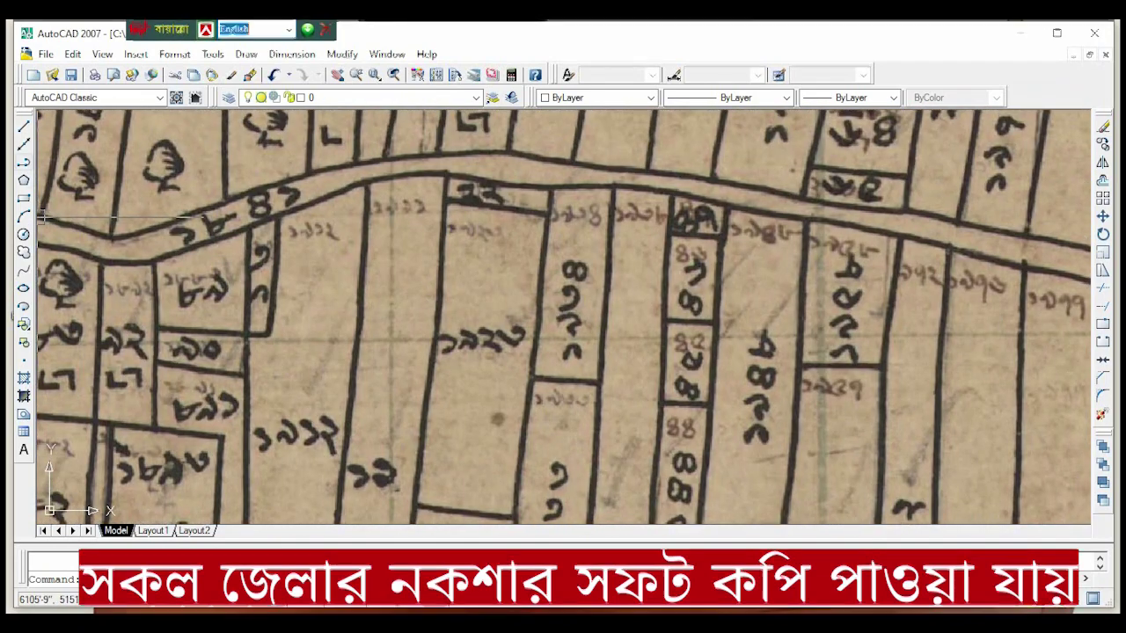
Begin a polyline outline at the tall plot's first two corners.
{"action": "left_click", "coordinate": [24, 161]}
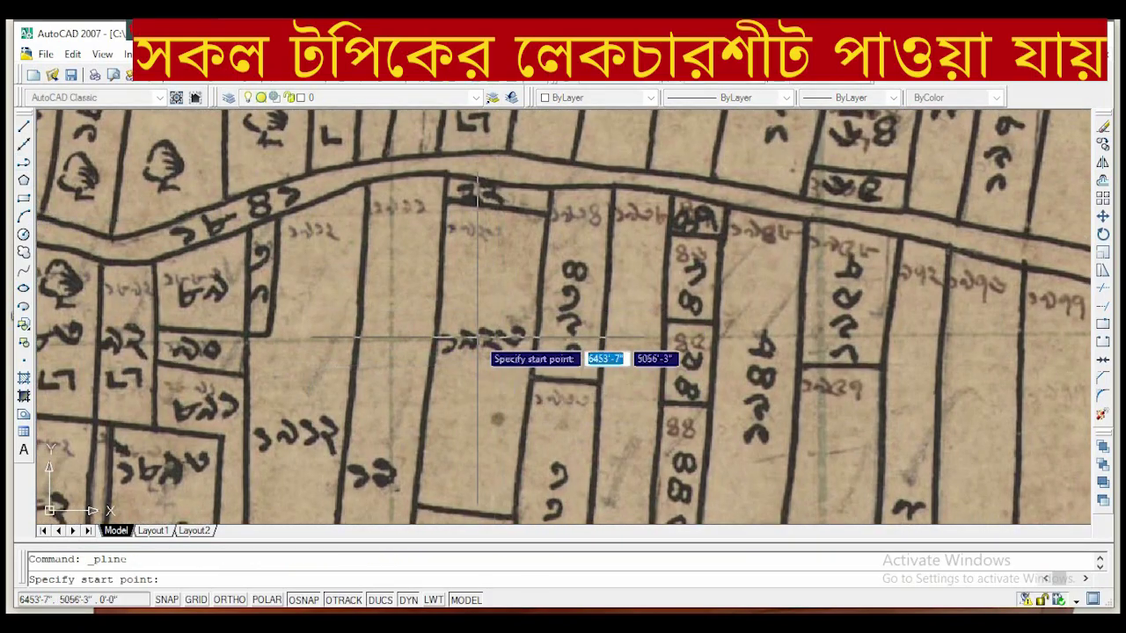
{"action": "scroll", "coordinate": [546, 205], "scroll_direction": "up", "scroll_amount": 2}
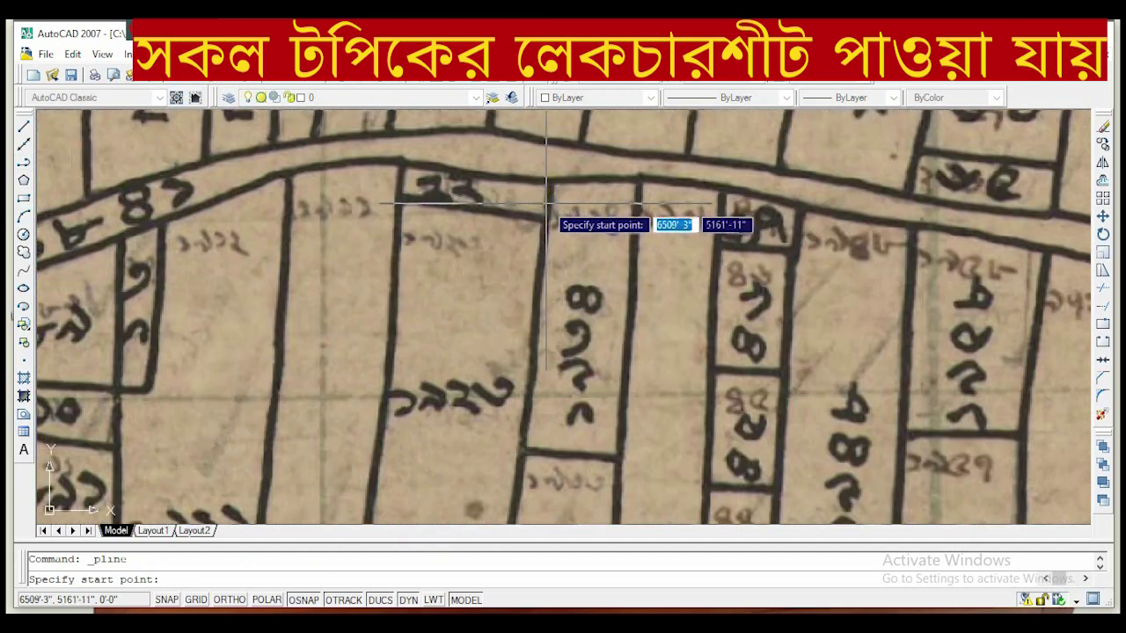
{"action": "scroll", "coordinate": [546, 205], "scroll_direction": "up", "scroll_amount": 2}
{"action": "left_click", "coordinate": [534, 254]}
{"action": "scroll", "coordinate": [534, 255], "scroll_direction": "down", "scroll_amount": 3}
{"action": "scroll", "coordinate": [525, 327], "scroll_direction": "up", "scroll_amount": 2}
{"action": "scroll", "coordinate": [512, 331], "scroll_direction": "up", "scroll_amount": 3}
{"action": "left_click", "coordinate": [480, 294]}
Place the remaining corners, including upper-left and upper-right, and close the outline.
{"action": "left_click", "coordinate": [199, 259]}
{"action": "scroll", "coordinate": [194, 251], "scroll_direction": "down", "scroll_amount": 2}
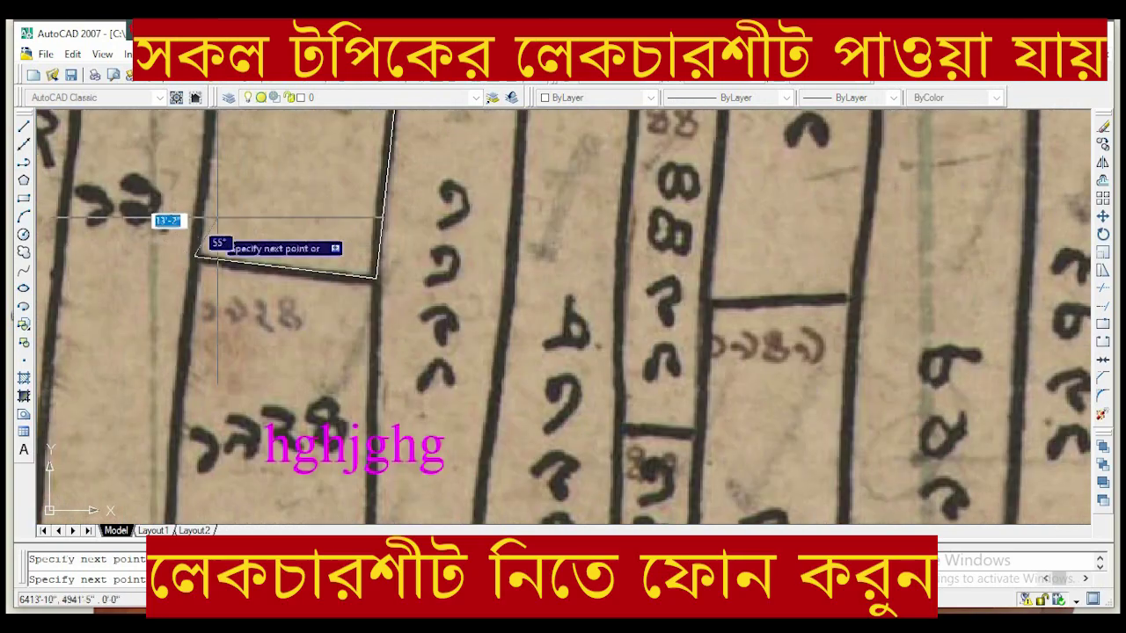
{"action": "scroll", "coordinate": [217, 219], "scroll_direction": "down", "scroll_amount": 2}
{"action": "scroll", "coordinate": [291, 430], "scroll_direction": "up", "scroll_amount": 2}
{"action": "scroll", "coordinate": [291, 430], "scroll_direction": "down", "scroll_amount": 2}
{"action": "scroll", "coordinate": [302, 220], "scroll_direction": "up", "scroll_amount": 2}
{"action": "scroll", "coordinate": [303, 266], "scroll_direction": "up", "scroll_amount": 2}
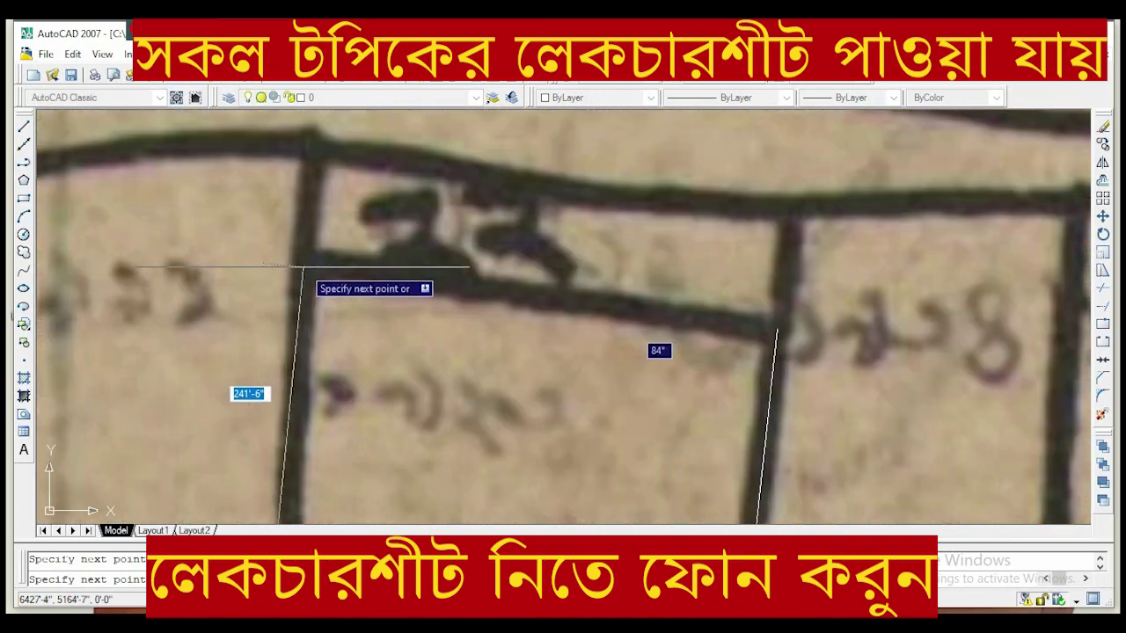
{"action": "left_click", "coordinate": [304, 266]}
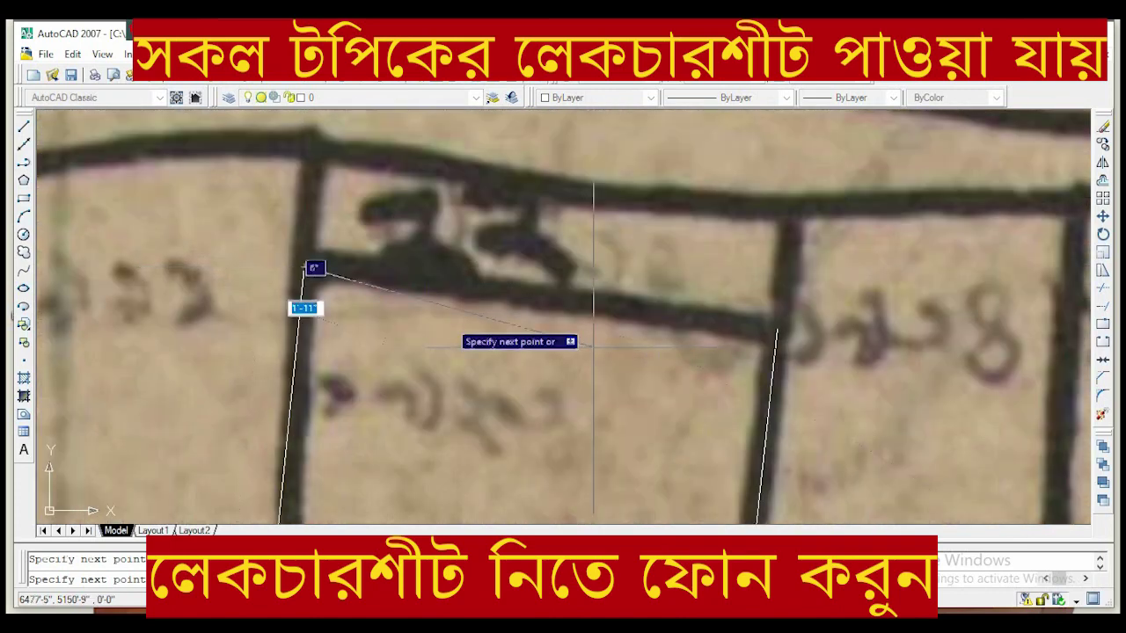
{"action": "left_click", "coordinate": [777, 330]}
{"action": "key", "text": "Return"}
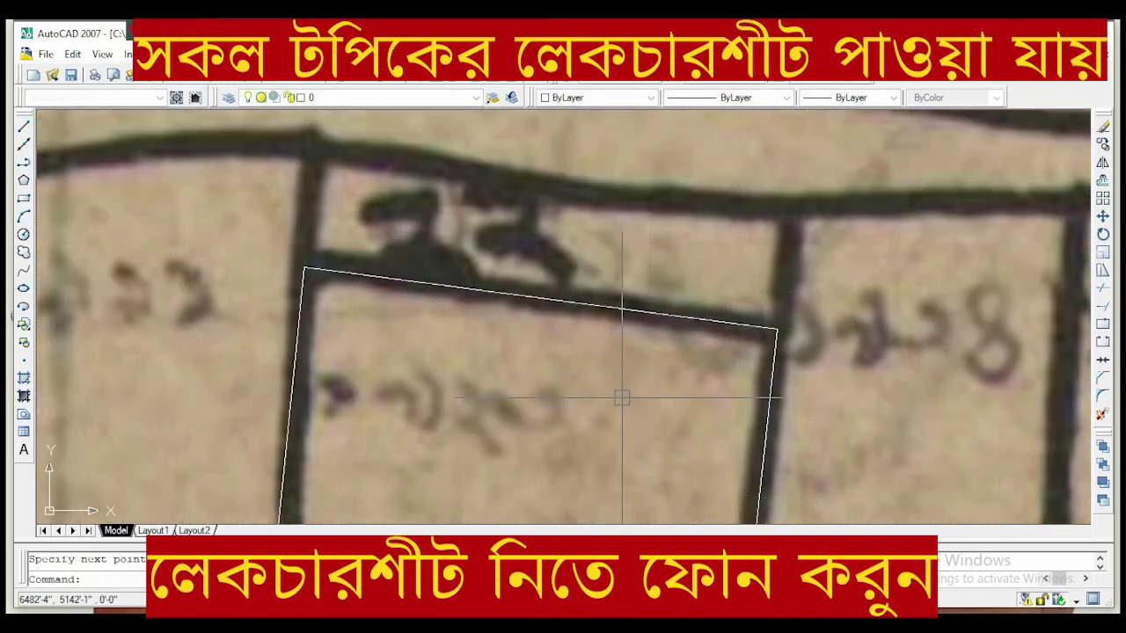
{"action": "scroll", "coordinate": [622, 398], "scroll_direction": "down", "scroll_amount": 4}
{"action": "scroll", "coordinate": [621, 398], "scroll_direction": "down", "scroll_amount": 1}
{"action": "scroll", "coordinate": [487, 338], "scroll_direction": "up", "scroll_amount": 1}
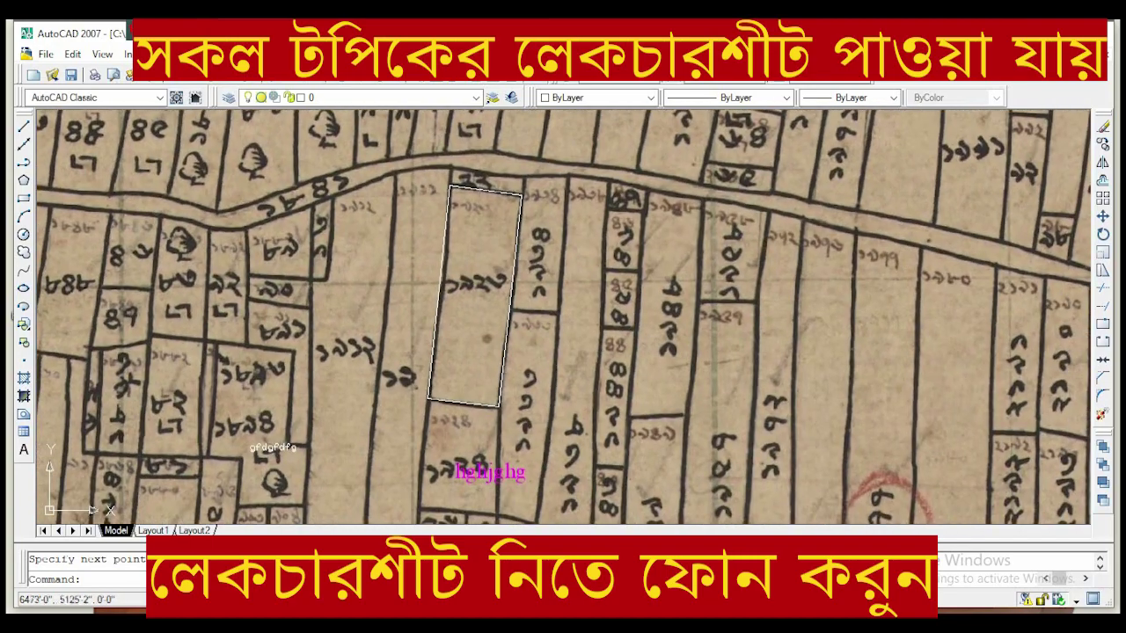
{"action": "scroll", "coordinate": [491, 213], "scroll_direction": "up", "scroll_amount": 3}
{"action": "scroll", "coordinate": [493, 264], "scroll_direction": "down", "scroll_amount": 1}
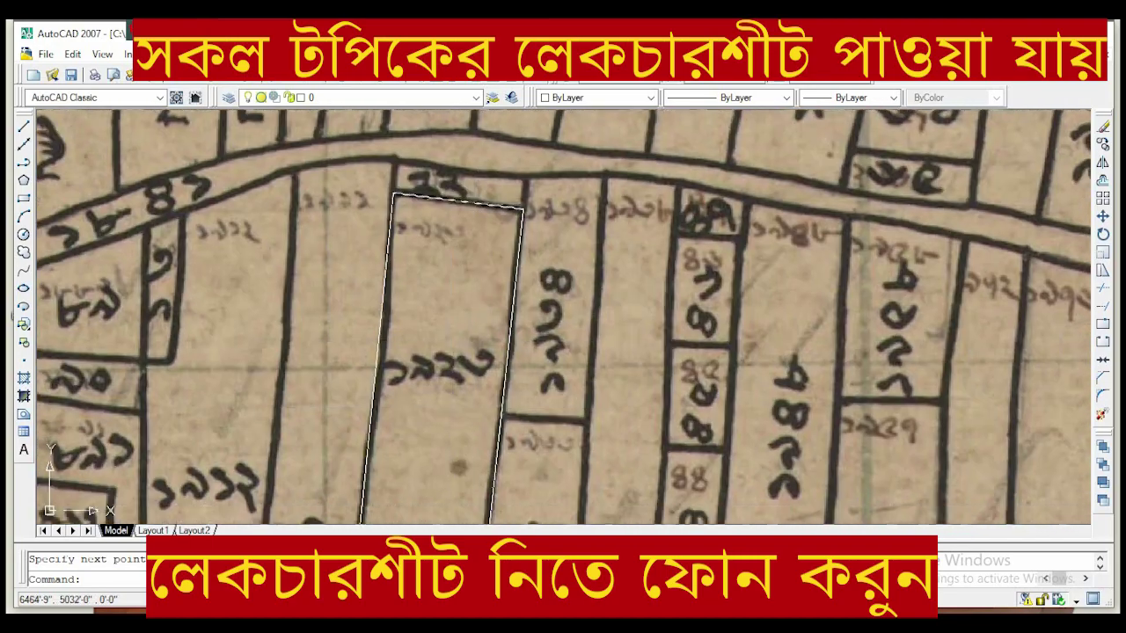
{"action": "scroll", "coordinate": [545, 282], "scroll_direction": "up", "scroll_amount": 1}
{"action": "scroll", "coordinate": [450, 358], "scroll_direction": "up", "scroll_amount": 1}
{"action": "scroll", "coordinate": [450, 358], "scroll_direction": "up", "scroll_amount": 2}
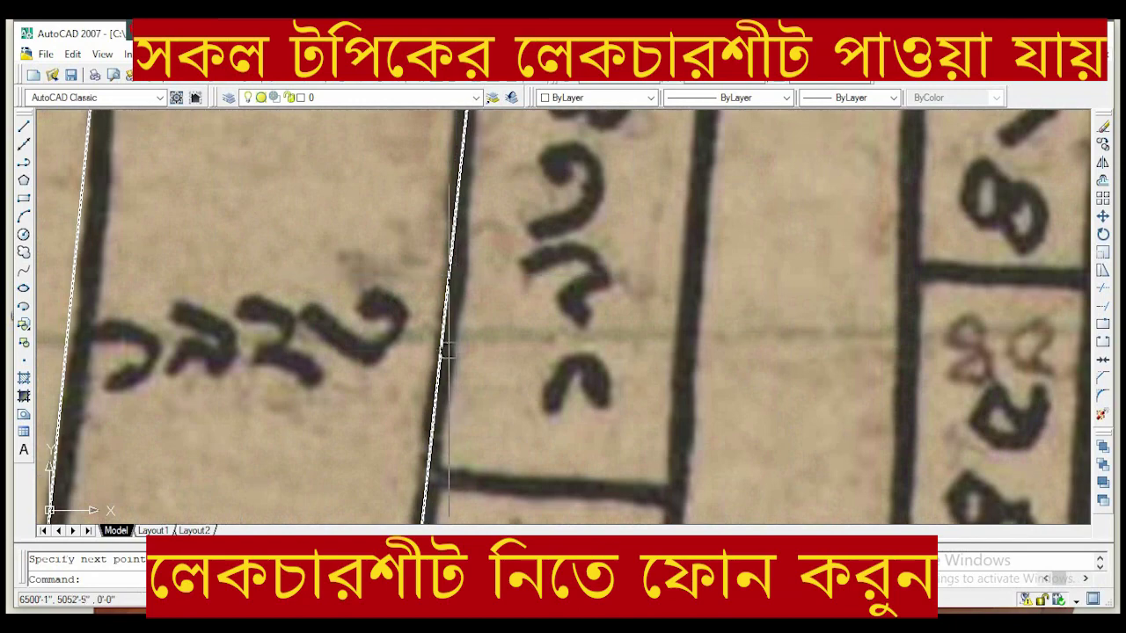
{"action": "scroll", "coordinate": [451, 358], "scroll_direction": "down", "scroll_amount": 3}
{"action": "scroll", "coordinate": [450, 358], "scroll_direction": "up", "scroll_amount": 2}
{"action": "scroll", "coordinate": [444, 345], "scroll_direction": "up", "scroll_amount": 1}
{"action": "scroll", "coordinate": [440, 336], "scroll_direction": "down", "scroll_amount": 1}
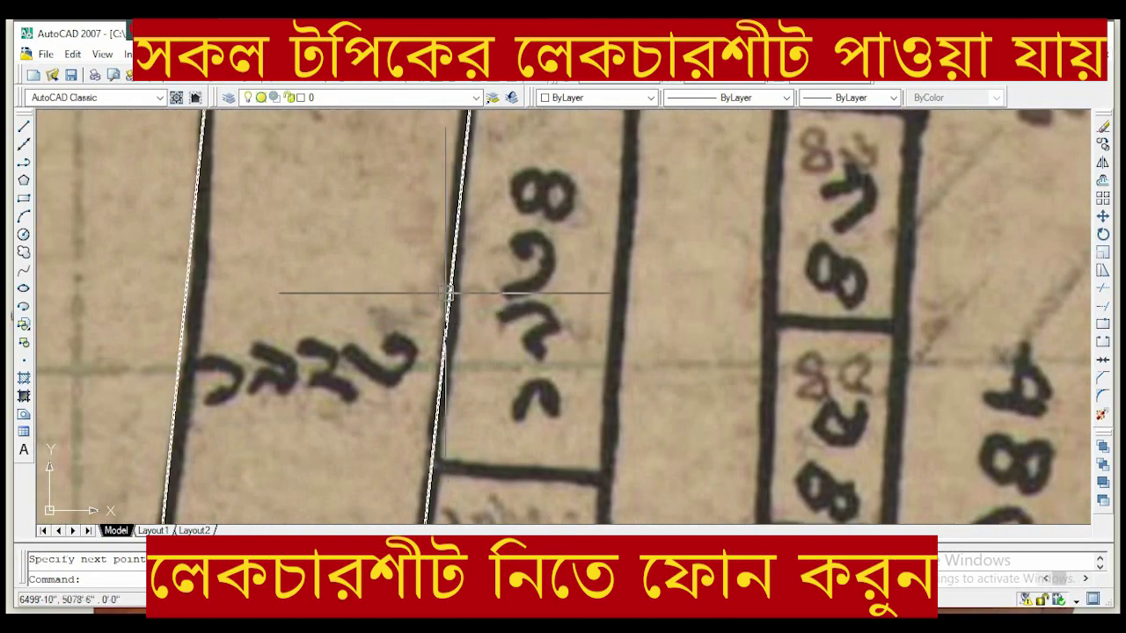
{"action": "scroll", "coordinate": [442, 310], "scroll_direction": "down", "scroll_amount": 2}
{"action": "scroll", "coordinate": [447, 311], "scroll_direction": "down", "scroll_amount": 1}
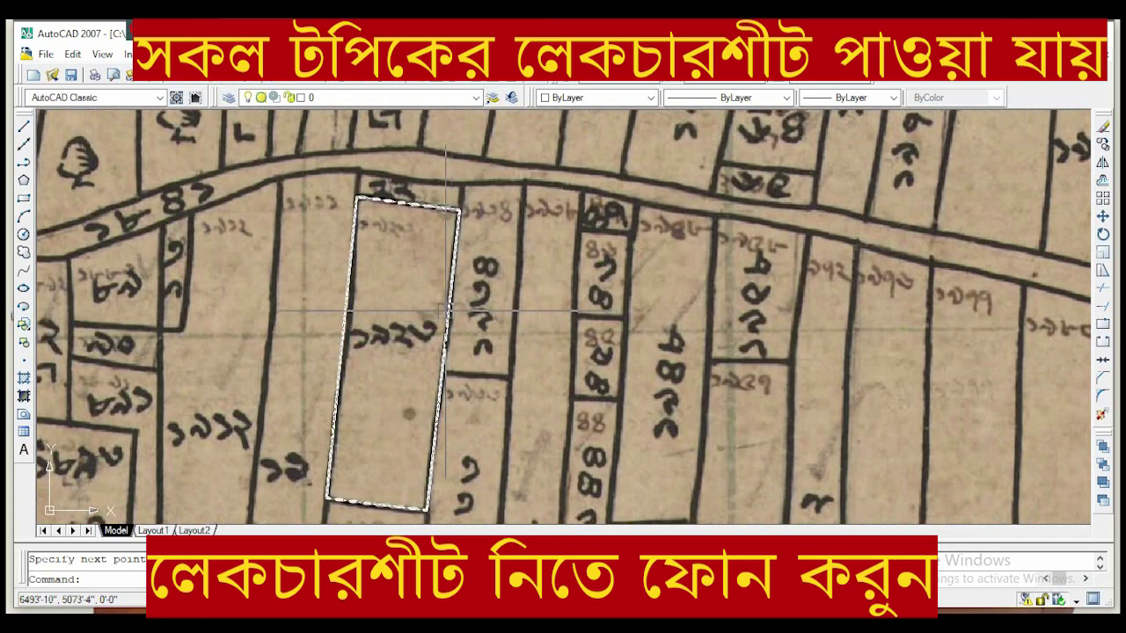
{"action": "scroll", "coordinate": [378, 325], "scroll_direction": "up", "scroll_amount": 2}
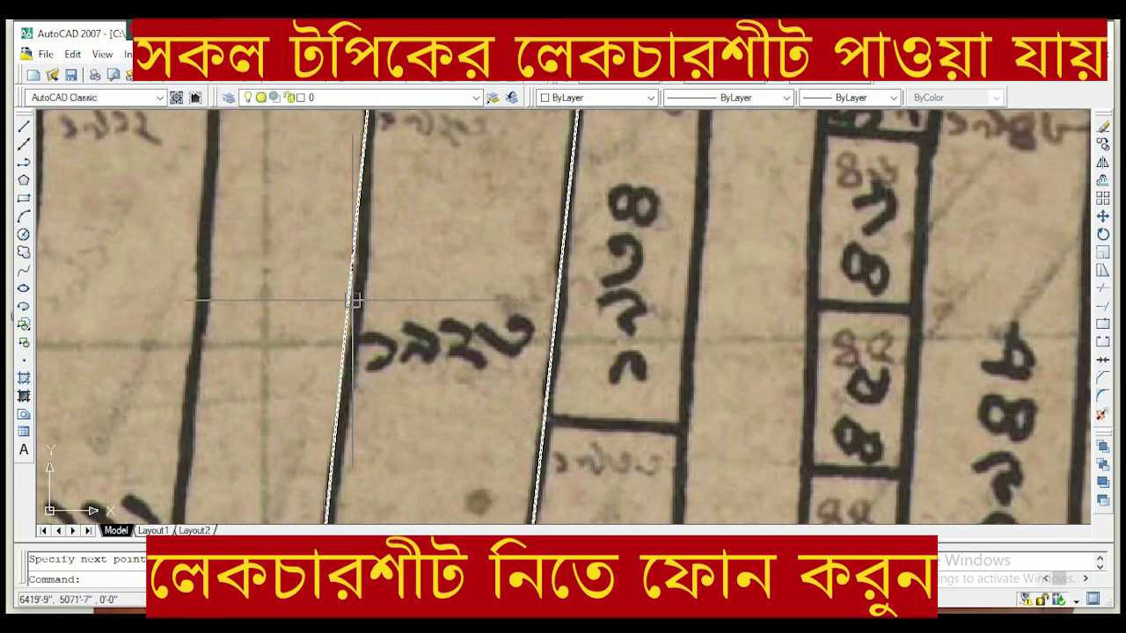
{"action": "scroll", "coordinate": [360, 306], "scroll_direction": "down", "scroll_amount": 3}
{"action": "scroll", "coordinate": [363, 346], "scroll_direction": "down", "scroll_amount": 2}
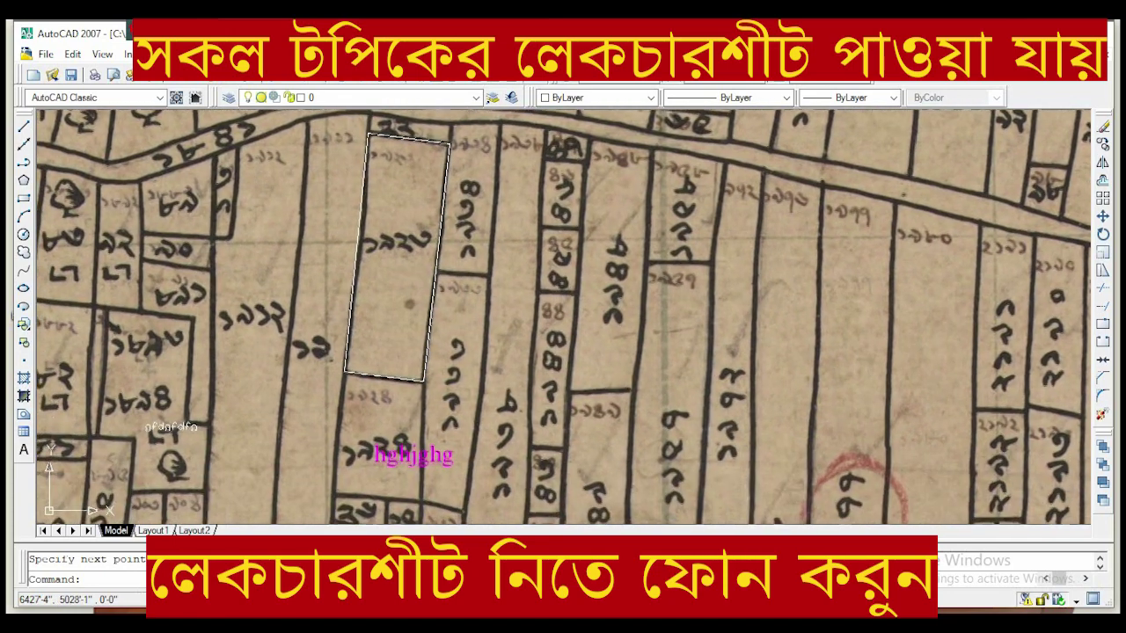
{"action": "scroll", "coordinate": [419, 239], "scroll_direction": "up", "scroll_amount": 4}
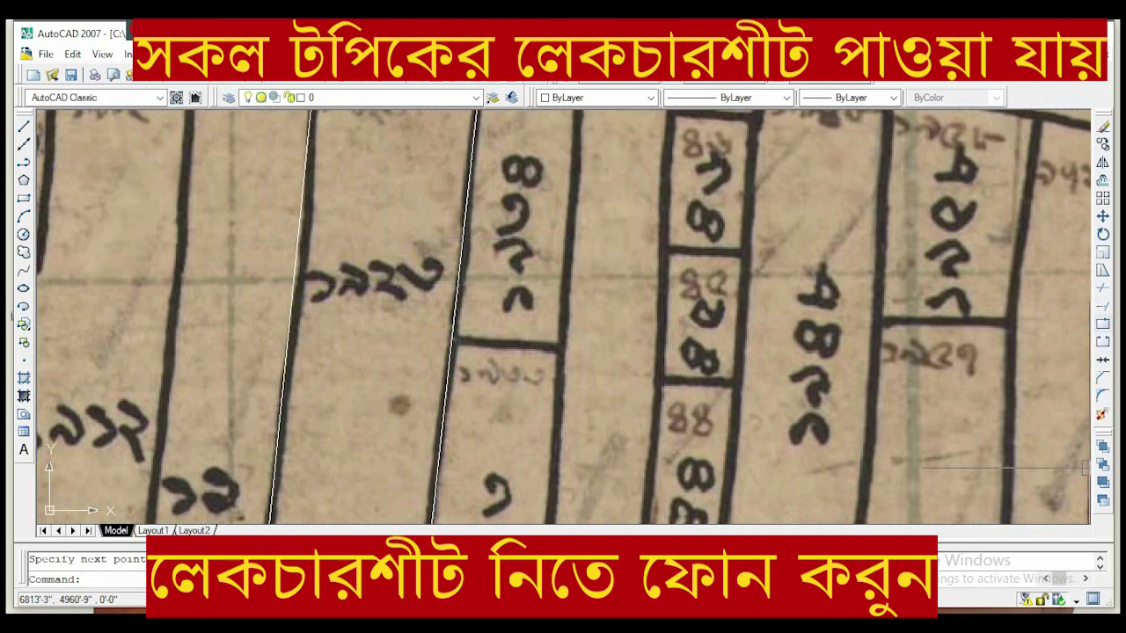
Break the second outline at a point on its right edge beside the plot number.
{"action": "left_click", "coordinate": [1102, 341]}
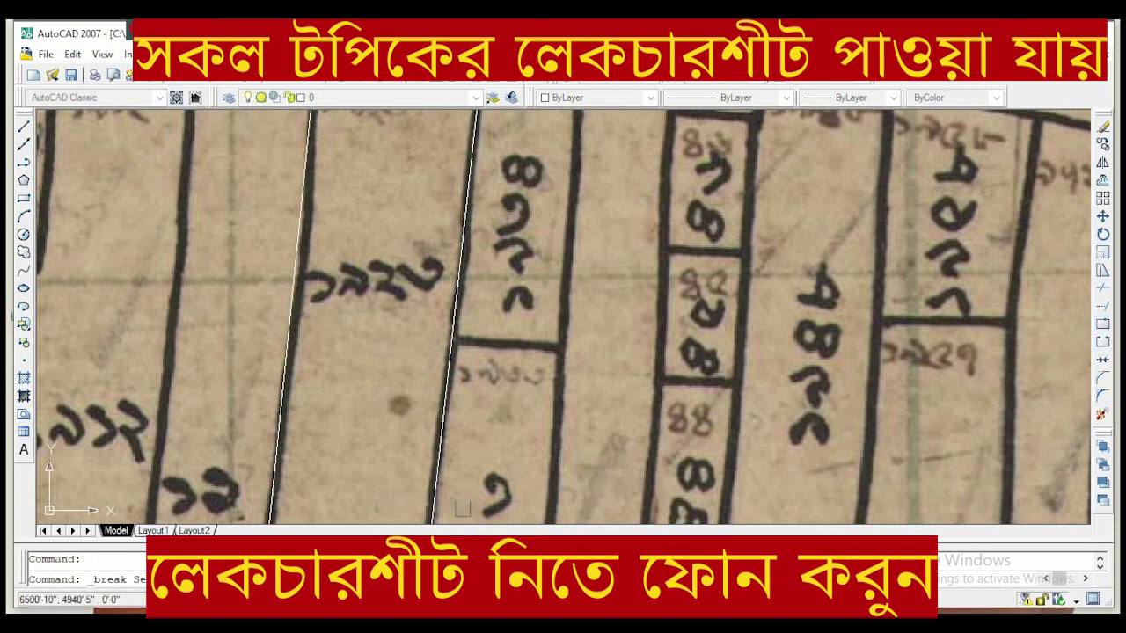
{"action": "left_click", "coordinate": [467, 214]}
{"action": "type", "text": "f"}
{"action": "key", "text": "Return"}
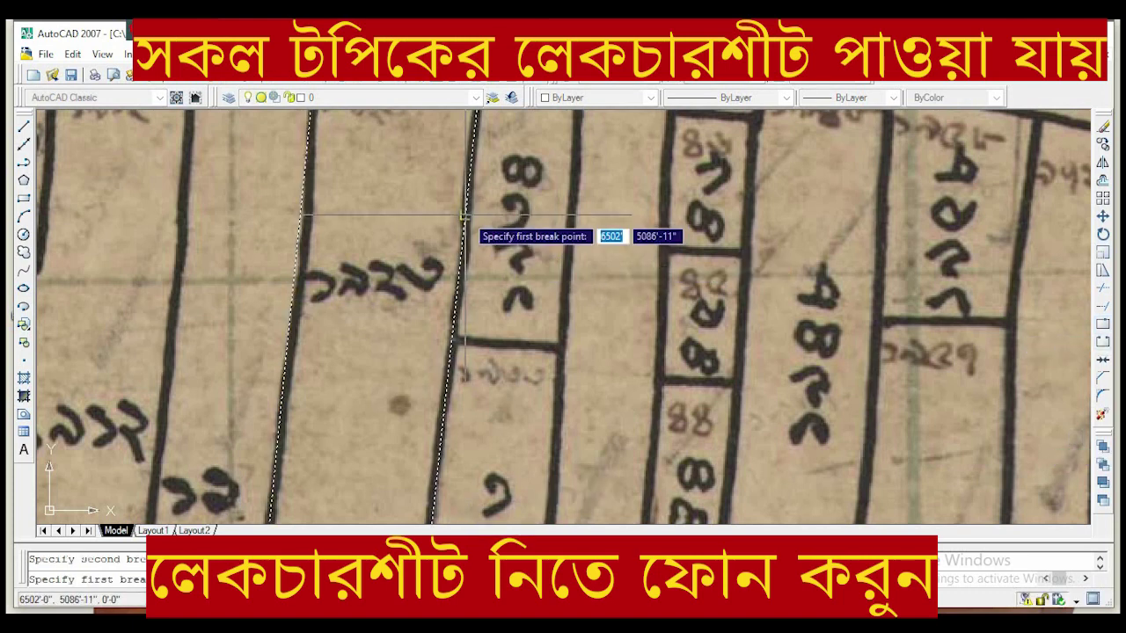
{"action": "middle_click_drag", "start_coordinate": [468, 214], "coordinate": [476, 287]}
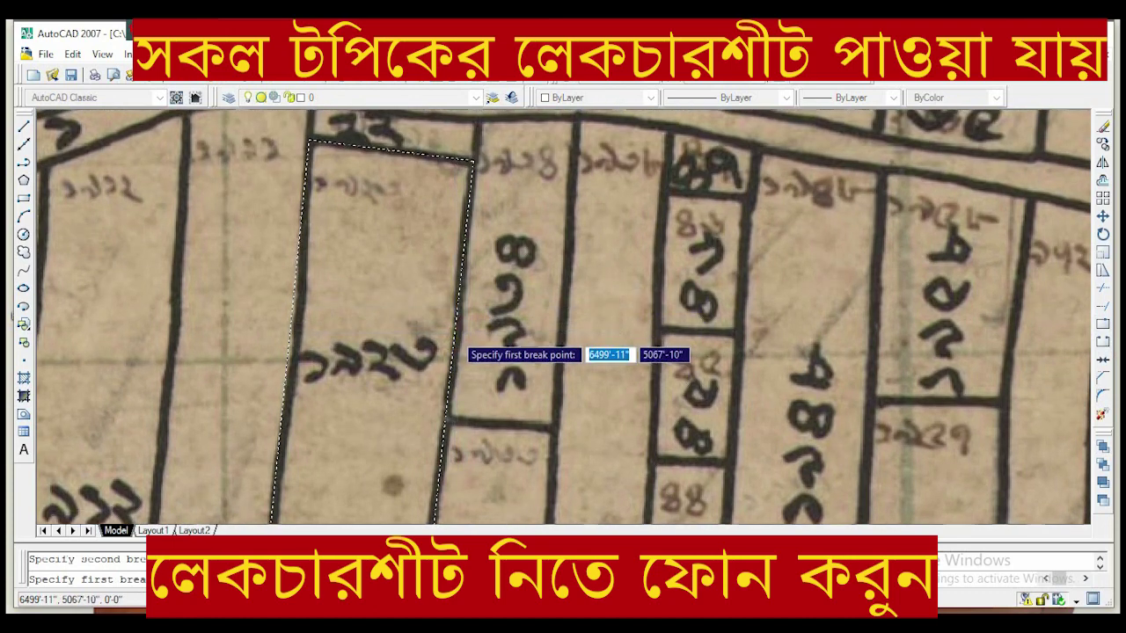
{"action": "scroll", "coordinate": [455, 333], "scroll_direction": "up", "scroll_amount": 4}
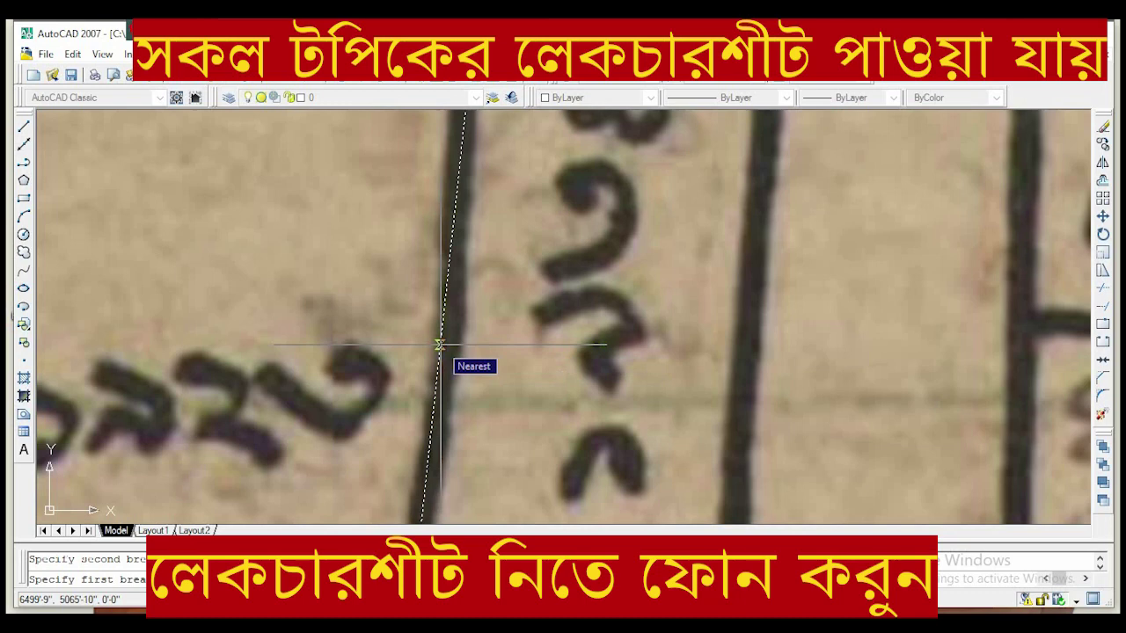
{"action": "left_click", "coordinate": [439, 344]}
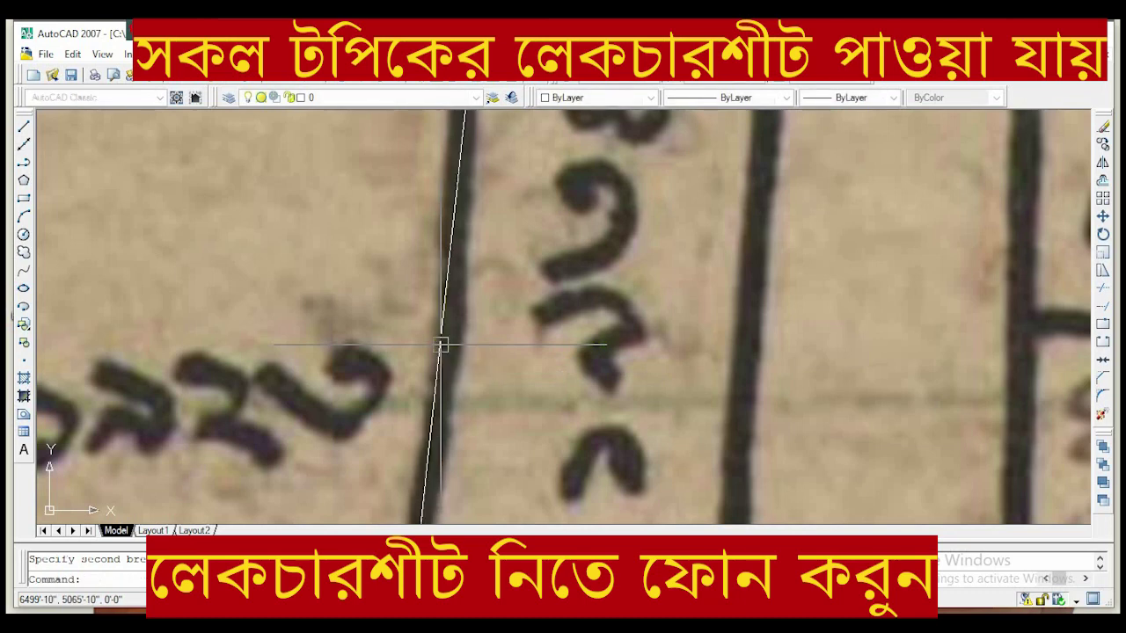
Grip-stretch the second outline's new right-edge vertex onto the scanned plot's boundary line.
{"action": "scroll", "coordinate": [377, 372], "scroll_direction": "down", "scroll_amount": 3}
{"action": "left_click", "coordinate": [401, 363]}
{"action": "scroll", "coordinate": [463, 383], "scroll_direction": "down", "scroll_amount": 2}
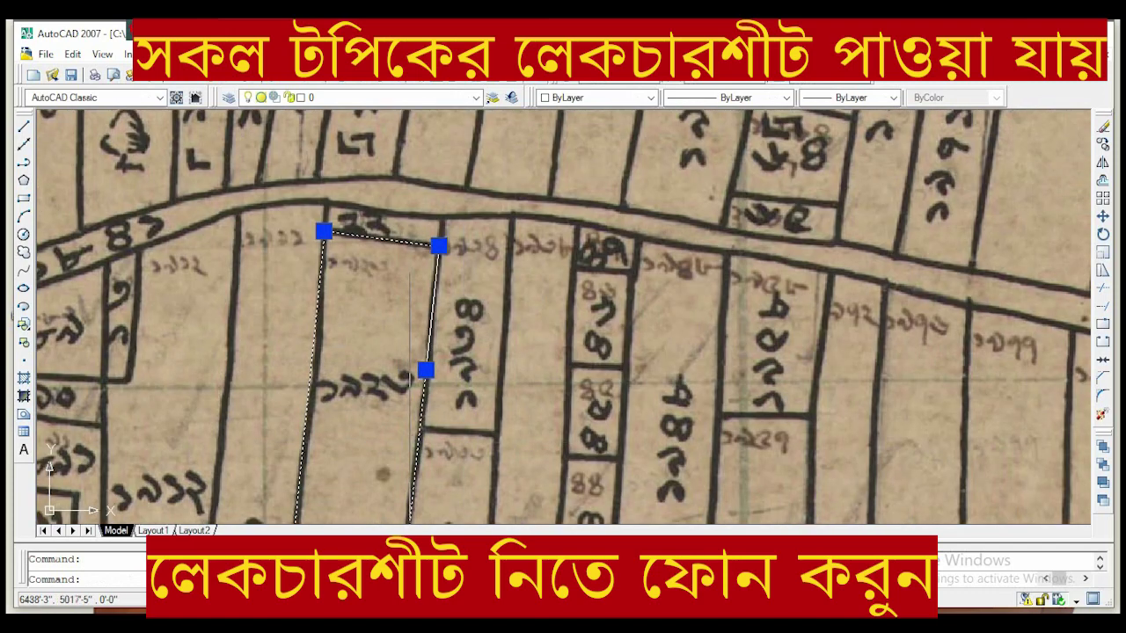
{"action": "scroll", "coordinate": [439, 393], "scroll_direction": "up", "scroll_amount": 2}
{"action": "scroll", "coordinate": [423, 347], "scroll_direction": "up", "scroll_amount": 2}
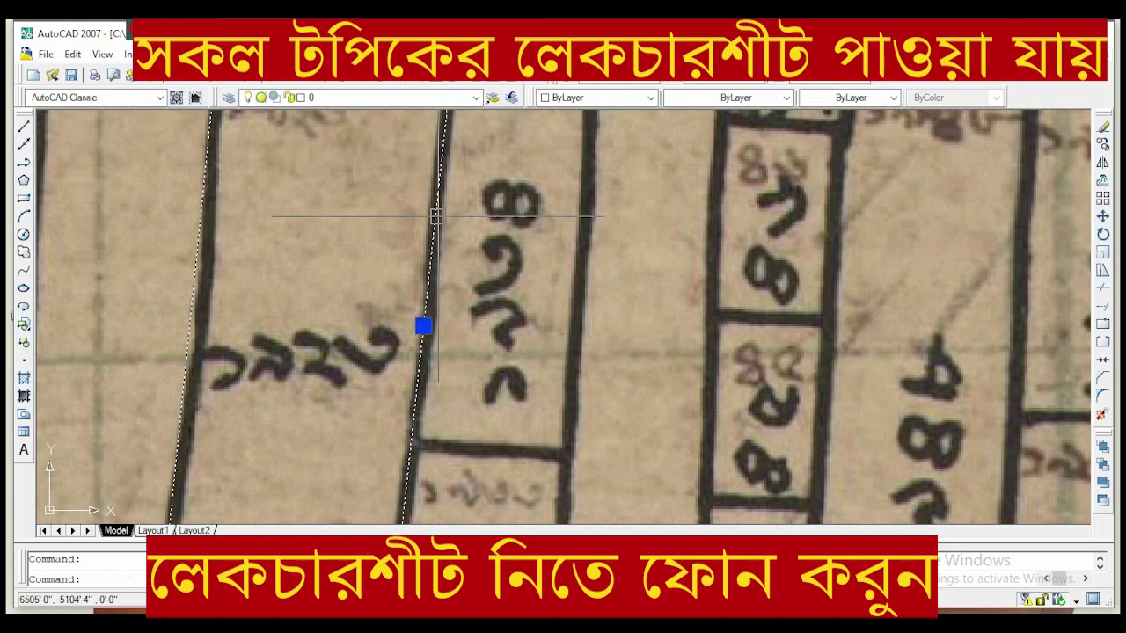
{"action": "scroll", "coordinate": [471, 335], "scroll_direction": "up", "scroll_amount": 2}
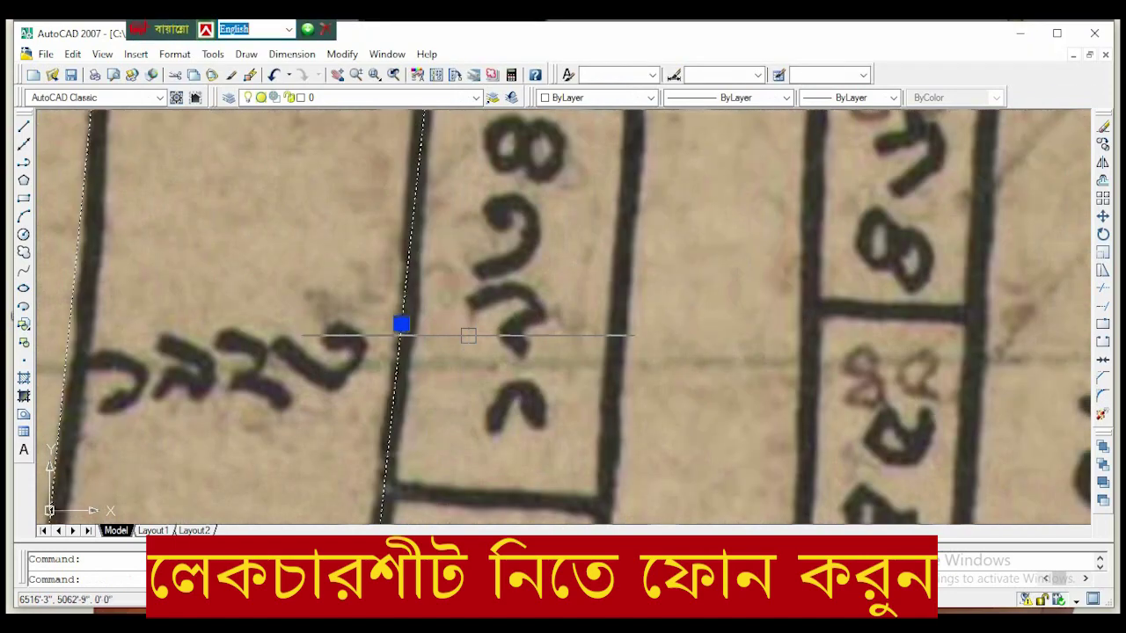
{"action": "scroll", "coordinate": [471, 334], "scroll_direction": "up", "scroll_amount": 4}
{"action": "middle_click_drag", "start_coordinate": [257, 327], "coordinate": [340, 314]}
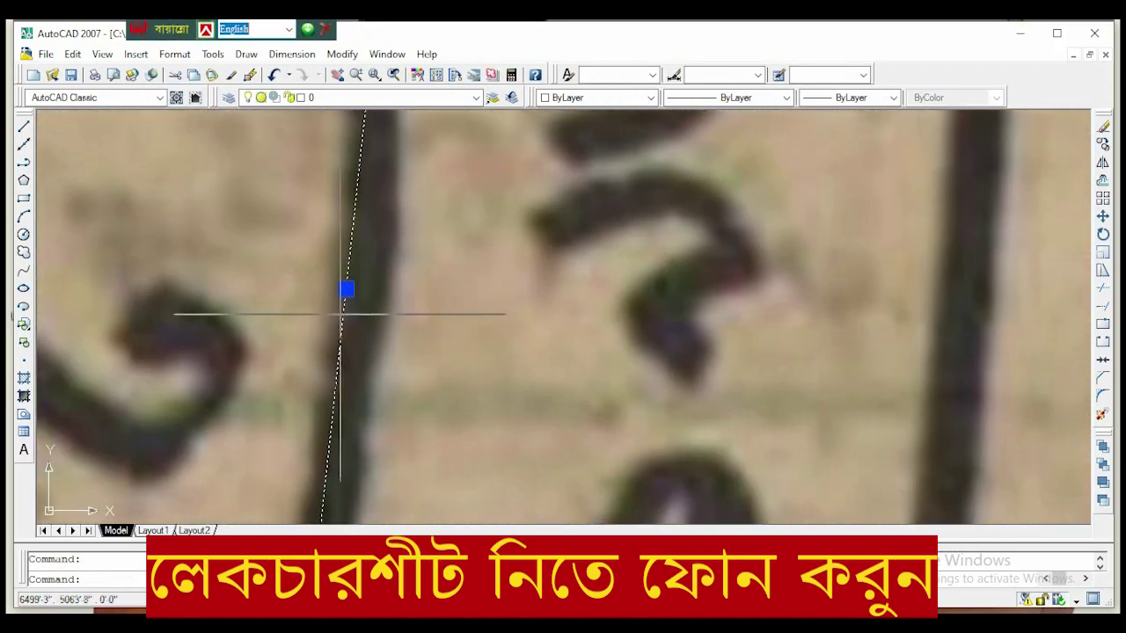
{"action": "scroll", "coordinate": [339, 299], "scroll_direction": "up", "scroll_amount": 2}
{"action": "left_click", "coordinate": [354, 282]}
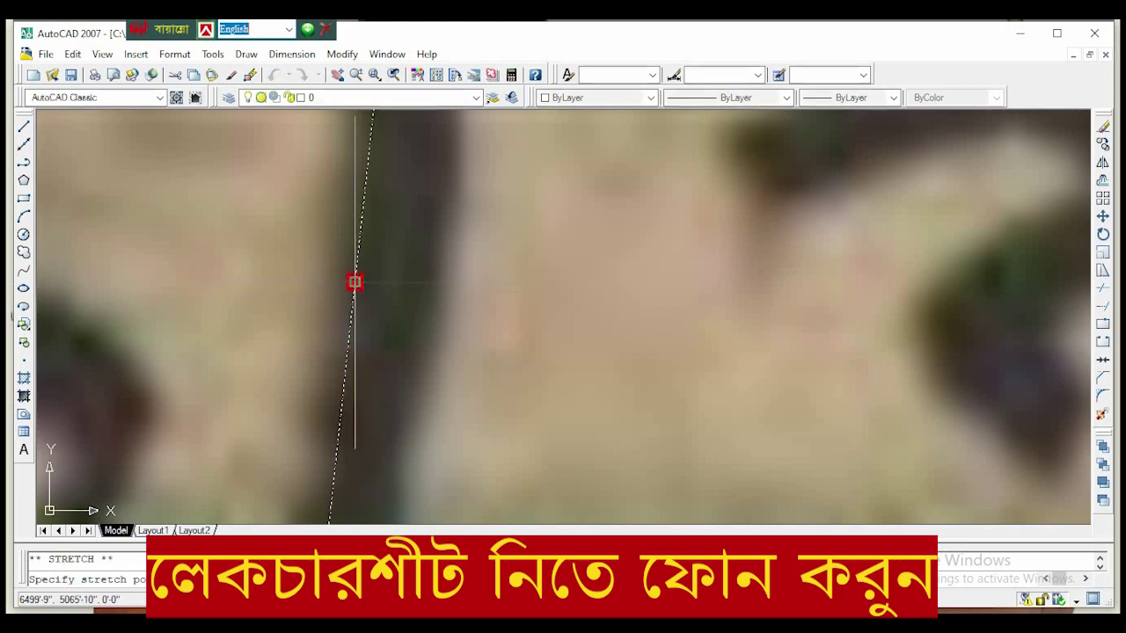
{"action": "left_click", "coordinate": [393, 284]}
{"action": "scroll", "coordinate": [393, 284], "scroll_direction": "down", "scroll_amount": 3}
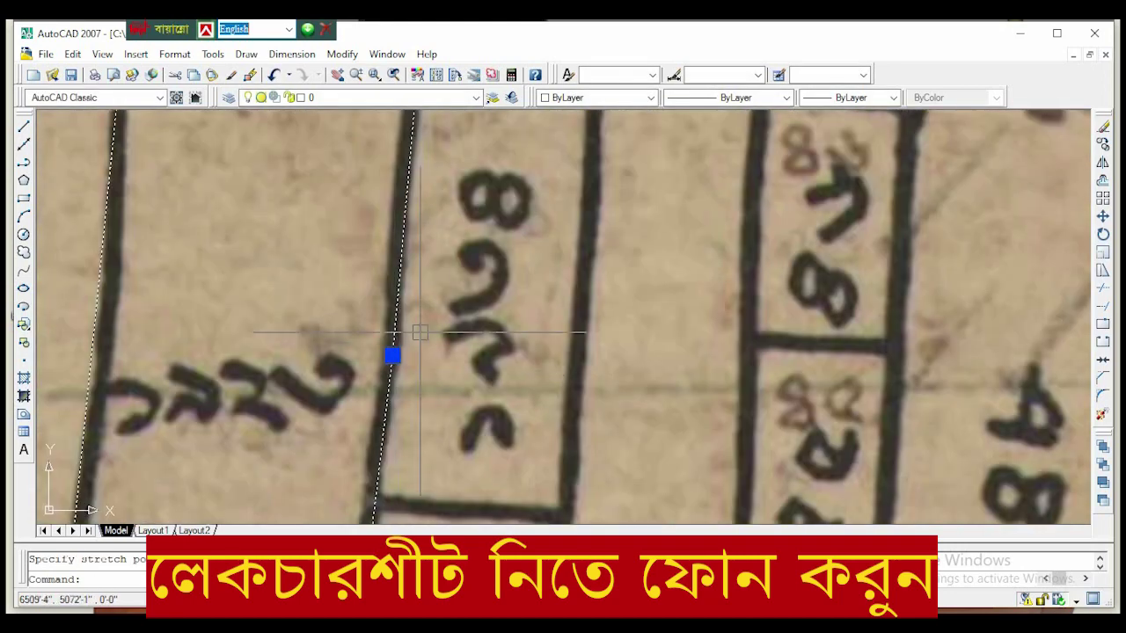